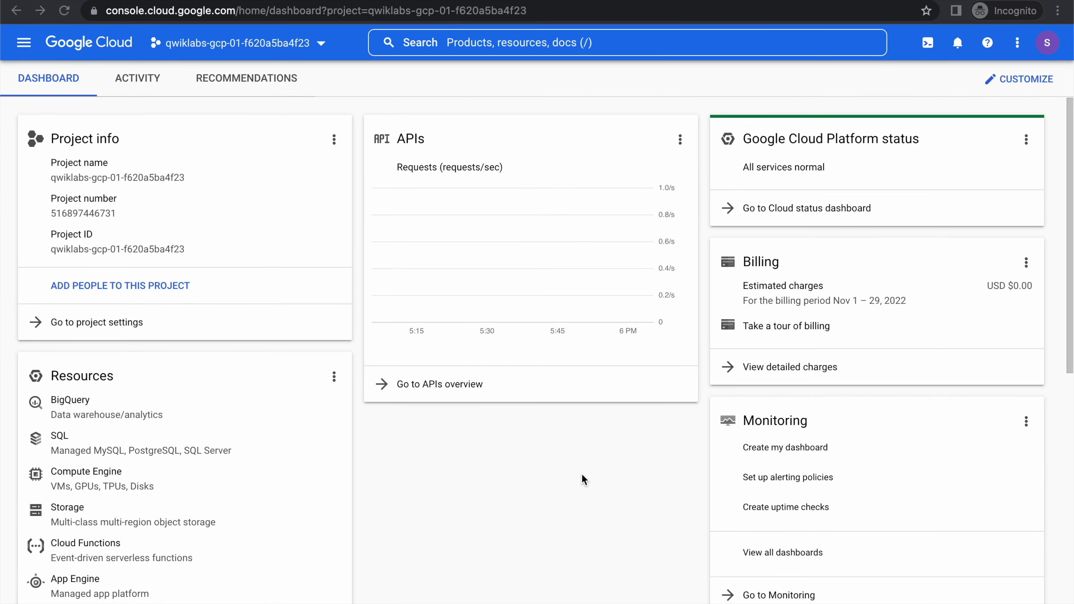
# Review the default VPC network's details and subnets, and examine the project's routes list.
pyautogui.click(24, 47)
pyautogui.click(57, 461)
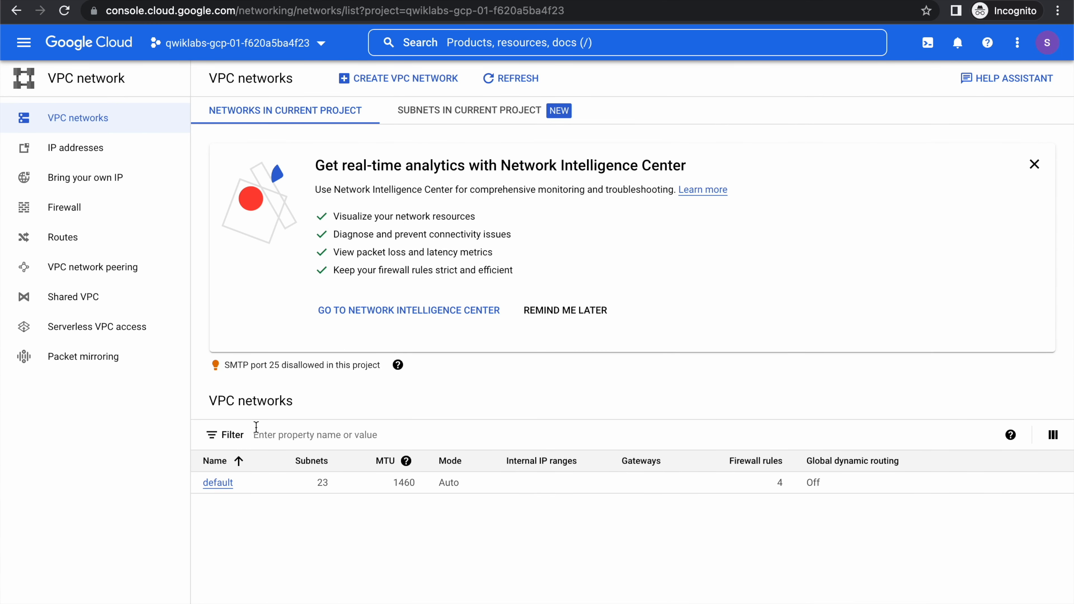
pyautogui.click(216, 483)
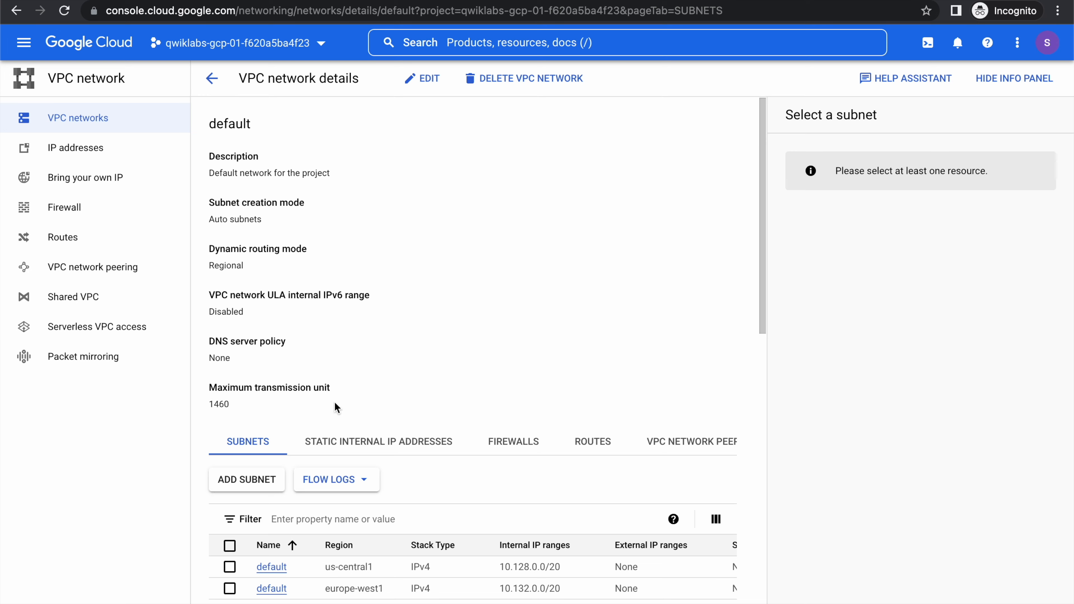
pyautogui.scroll(-8, 377, 383)
pyautogui.scroll(-8, 379, 390)
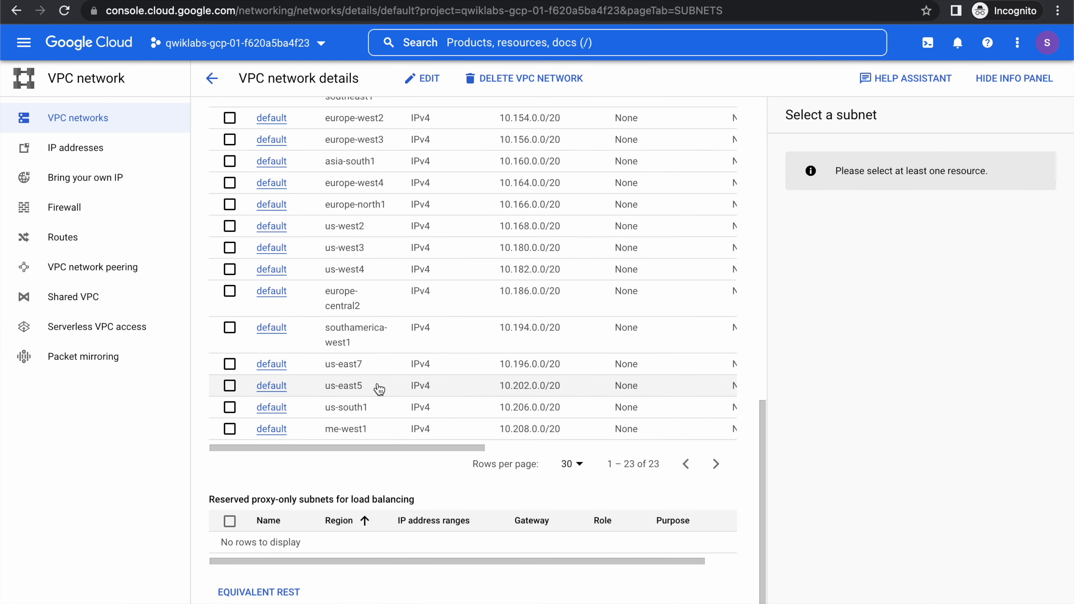
pyautogui.scroll(12, 637, 405)
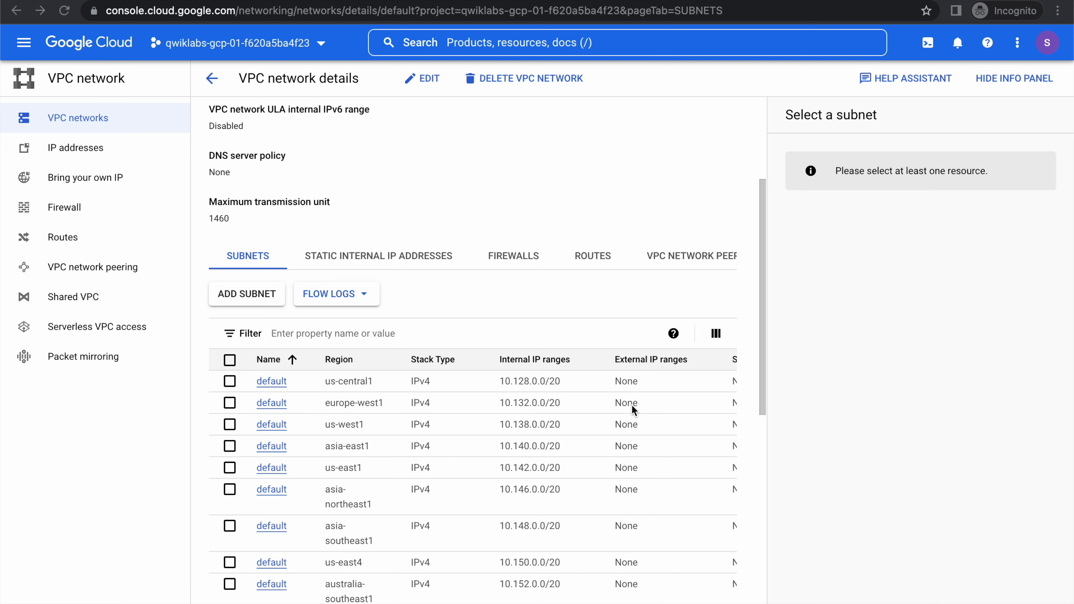
pyautogui.click(53, 239)
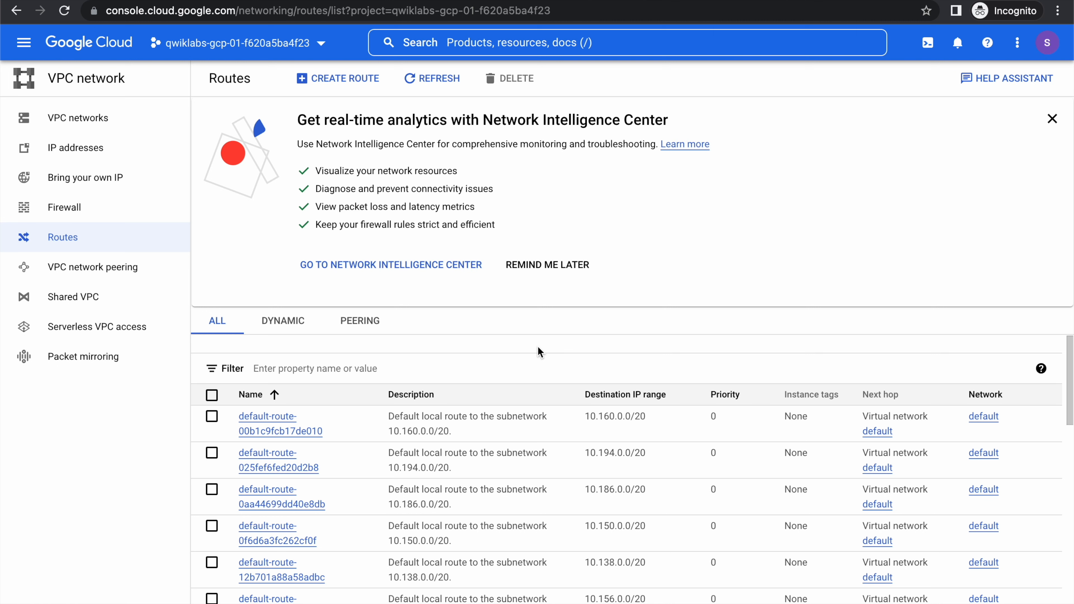
pyautogui.scroll(-4, 727, 532)
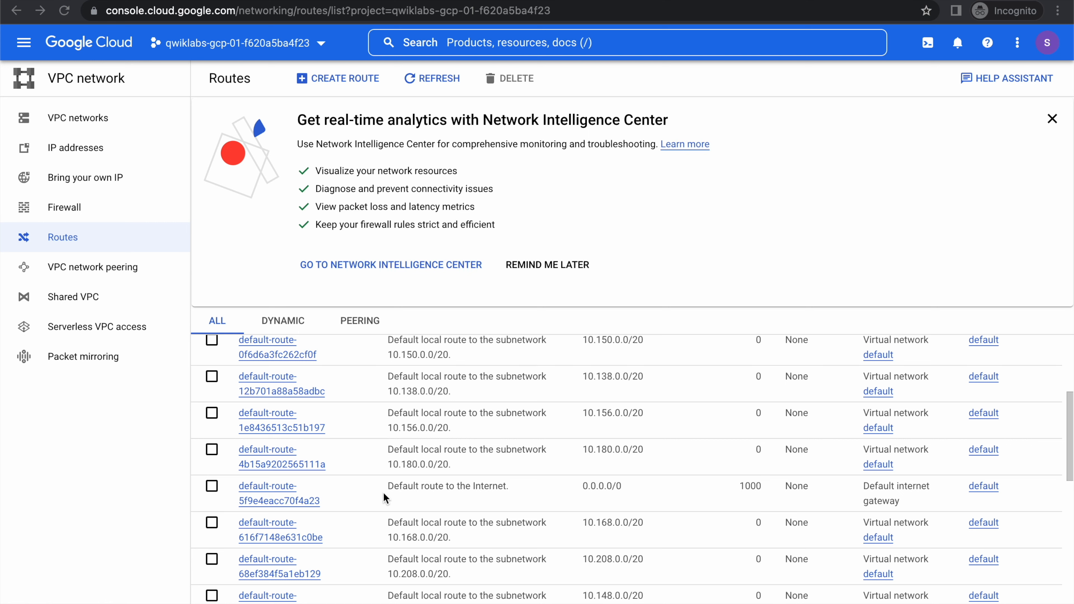
# Delete all four VPC firewall rules: default-allow-icmp, default-allow-internal, default-allow-rdp and default-allow-ssh.
pyautogui.click(57, 212)
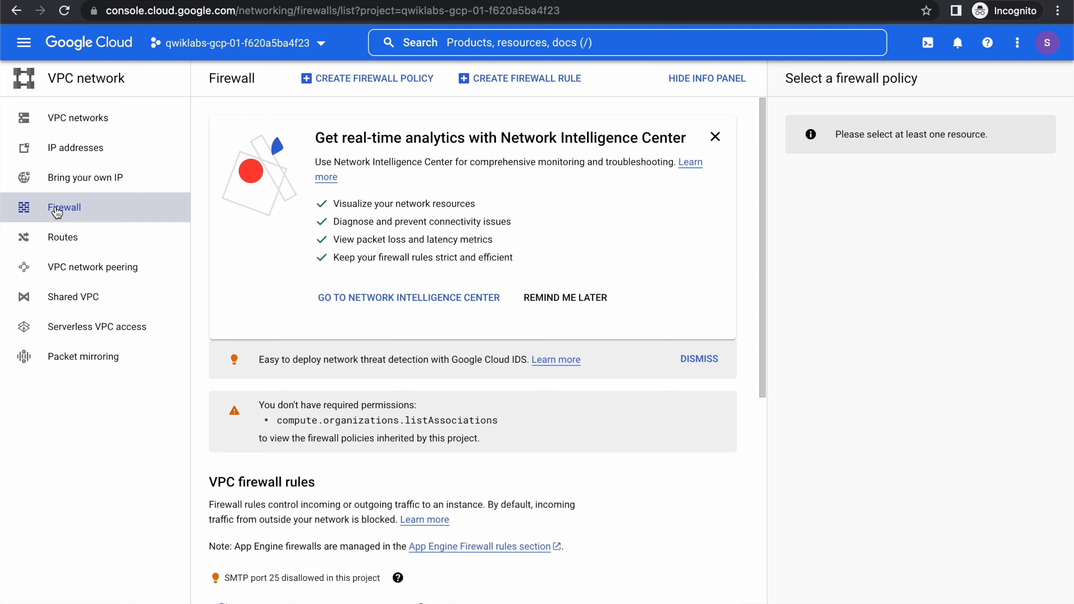
pyautogui.scroll(-5, 717, 597)
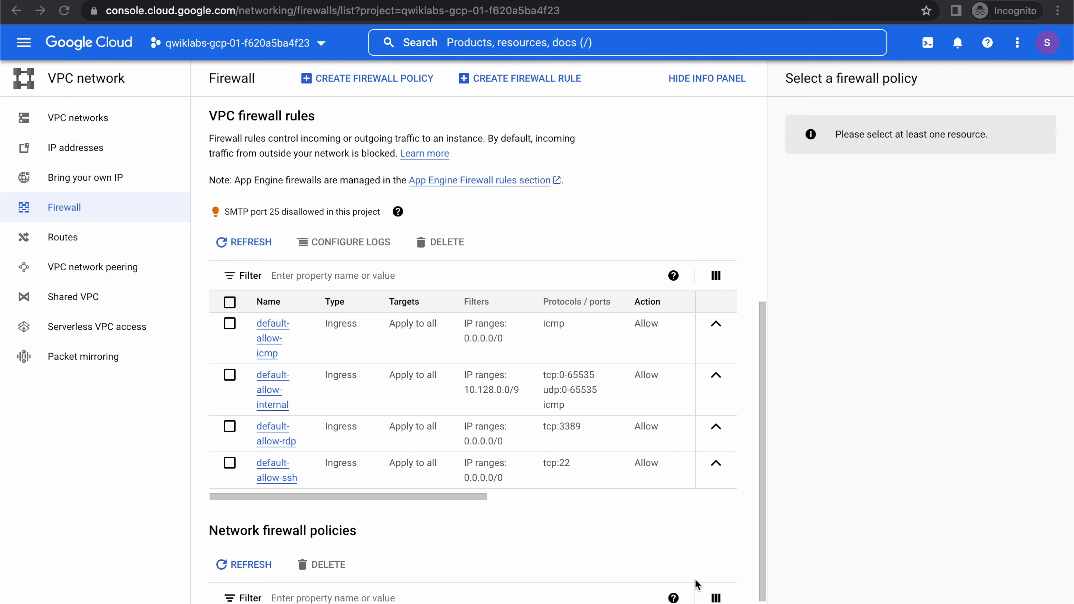
pyautogui.click(233, 306)
pyautogui.click(442, 245)
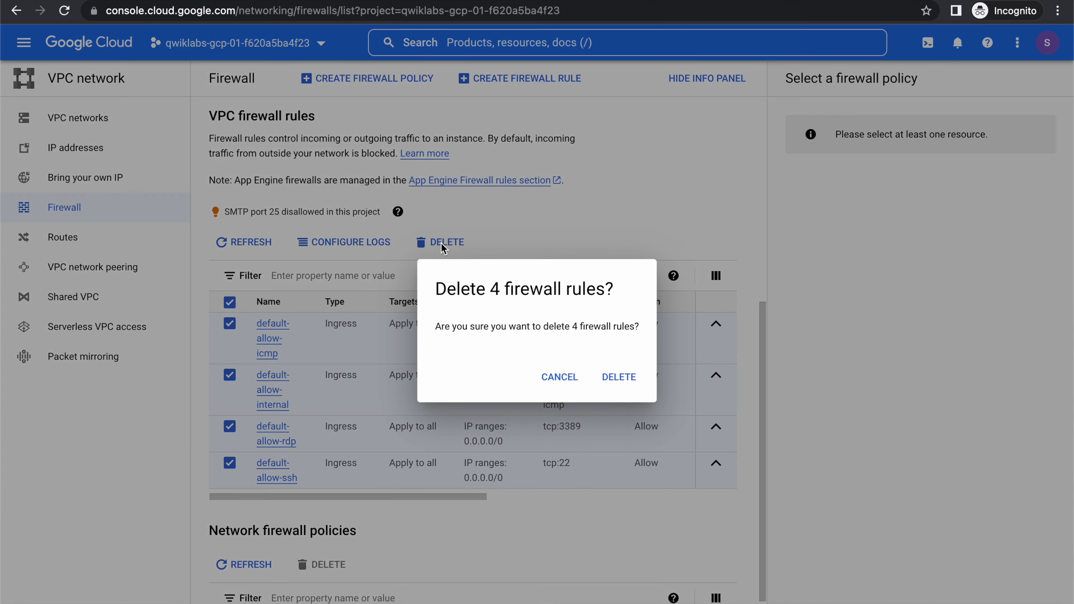
pyautogui.click(620, 378)
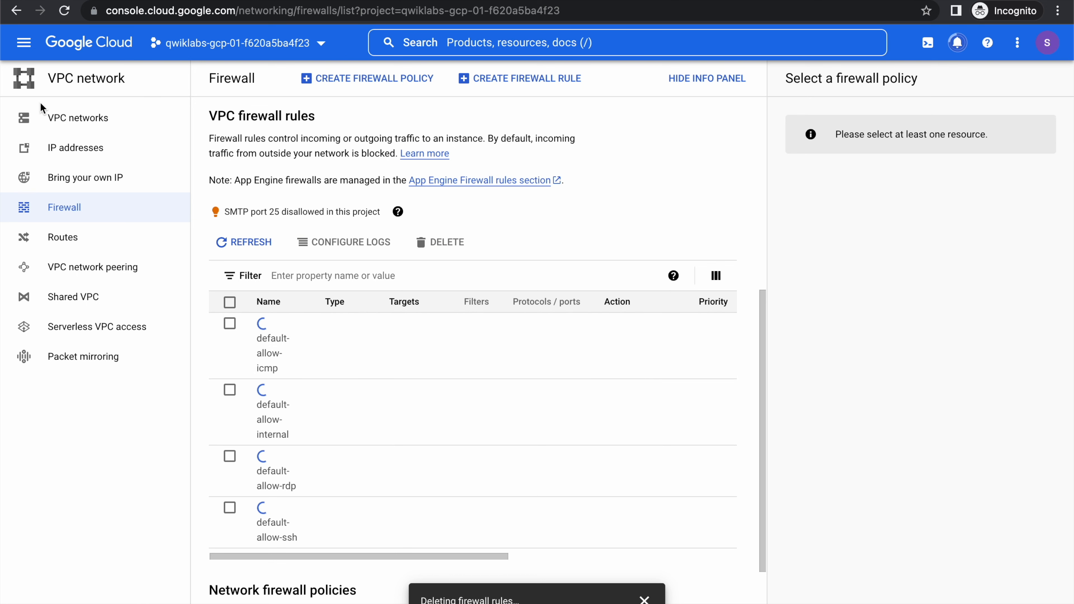
# Delete the default VPC network and refresh the project's routes list.
pyautogui.click(60, 118)
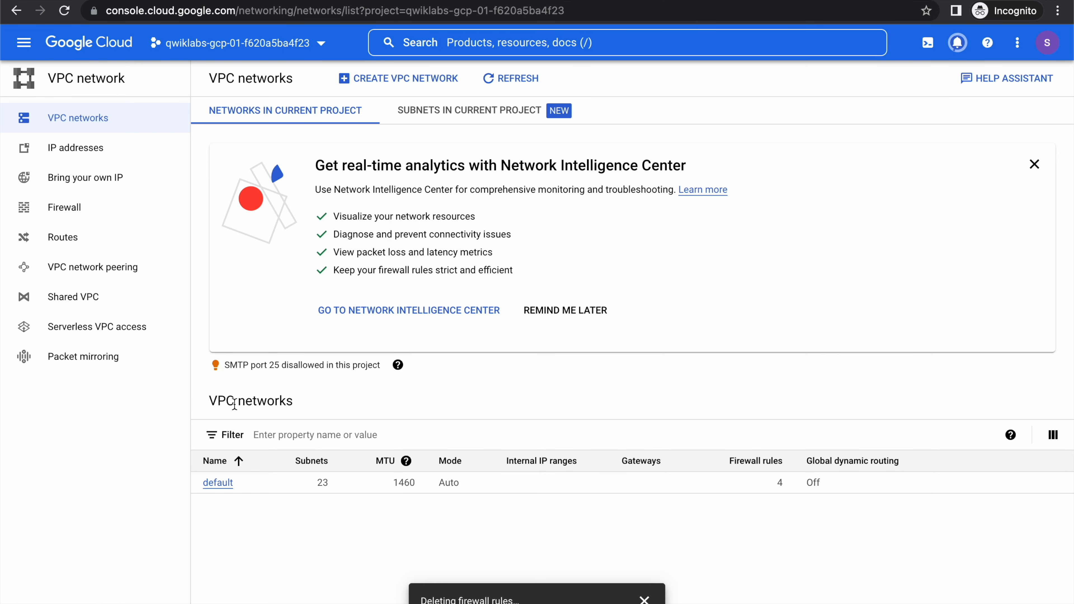
pyautogui.click(217, 483)
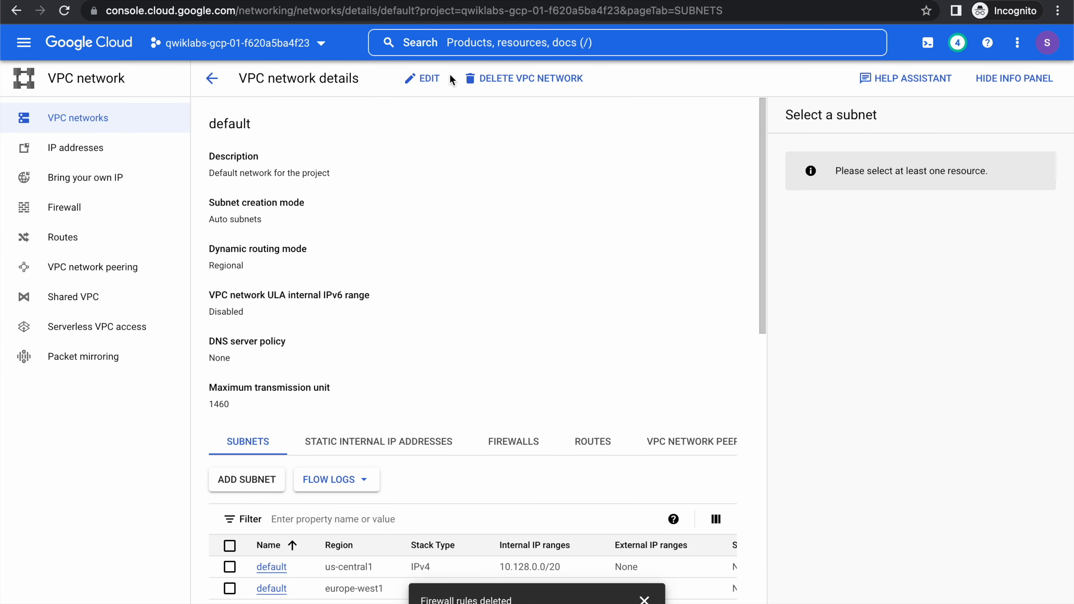
pyautogui.click(497, 77)
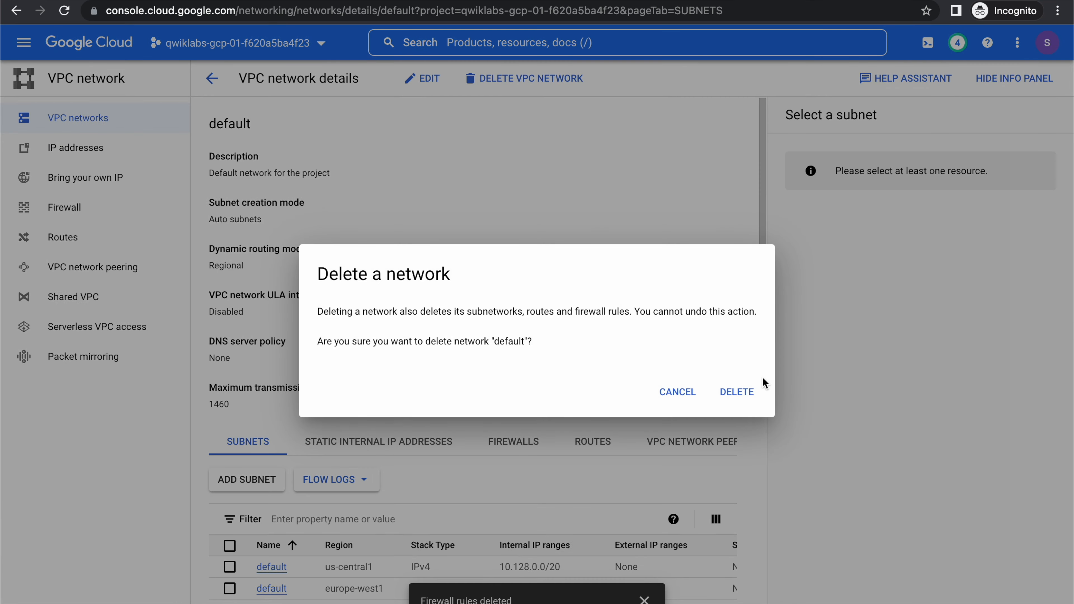
pyautogui.click(733, 392)
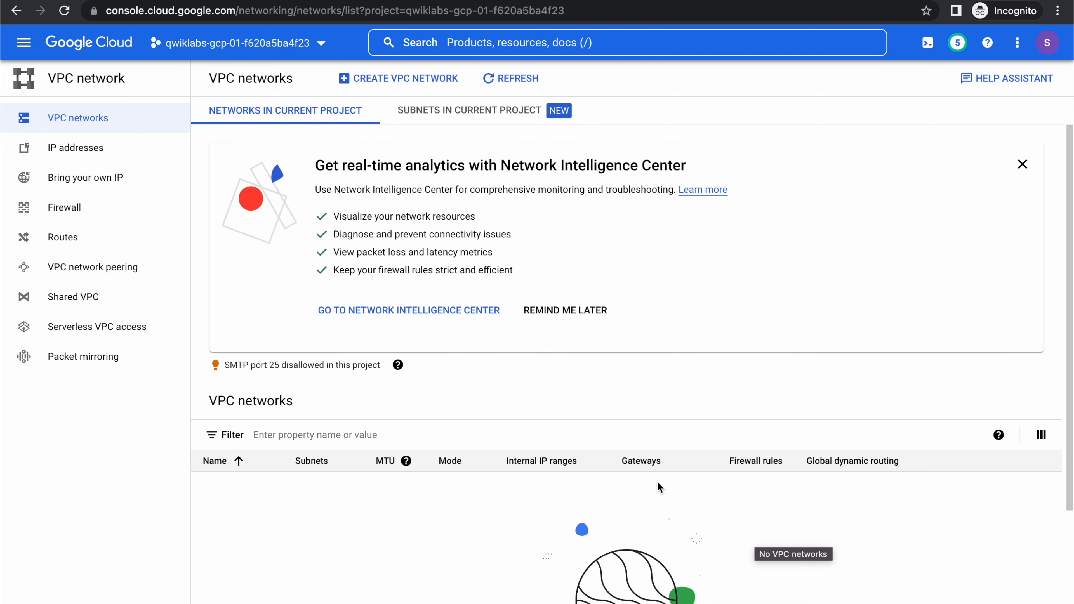
pyautogui.click(85, 242)
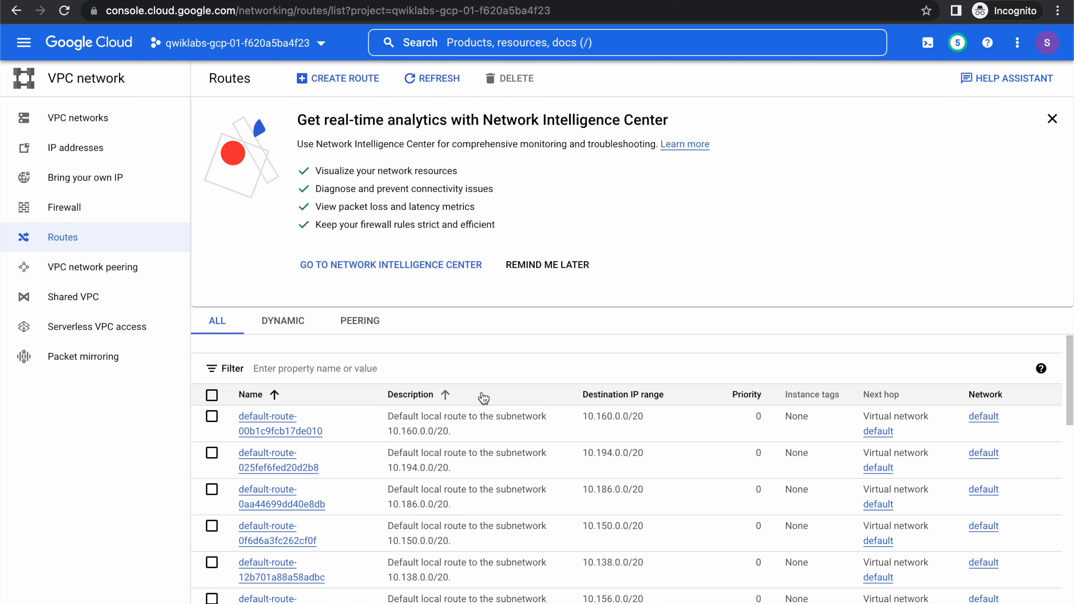
pyautogui.click(431, 82)
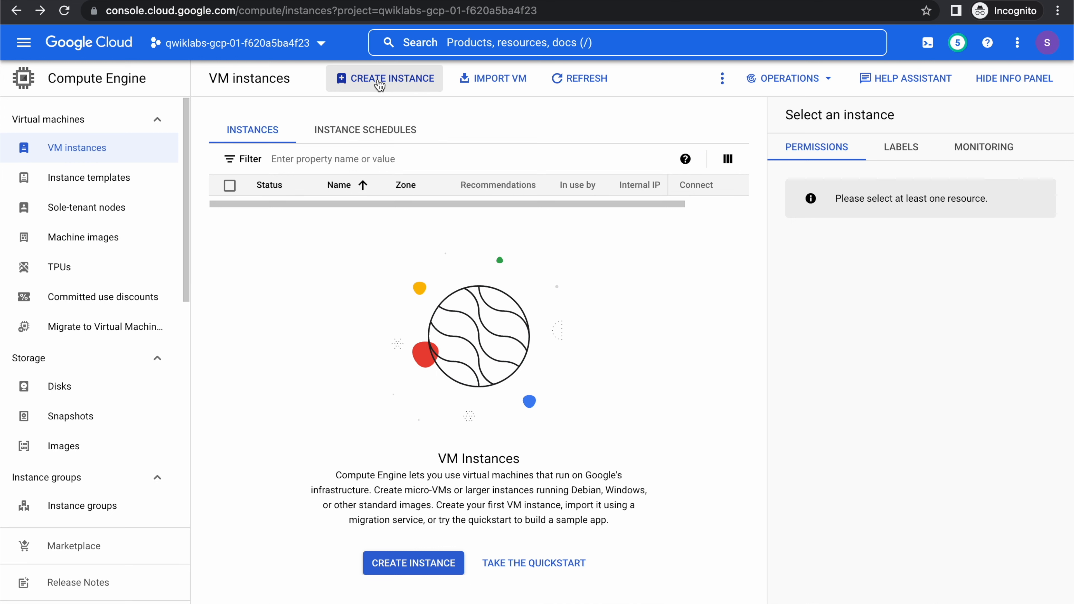
# Try to create a VM instance with the default settings while the project has no VPC network, and go to the flagged issues.
pyautogui.click(380, 84)
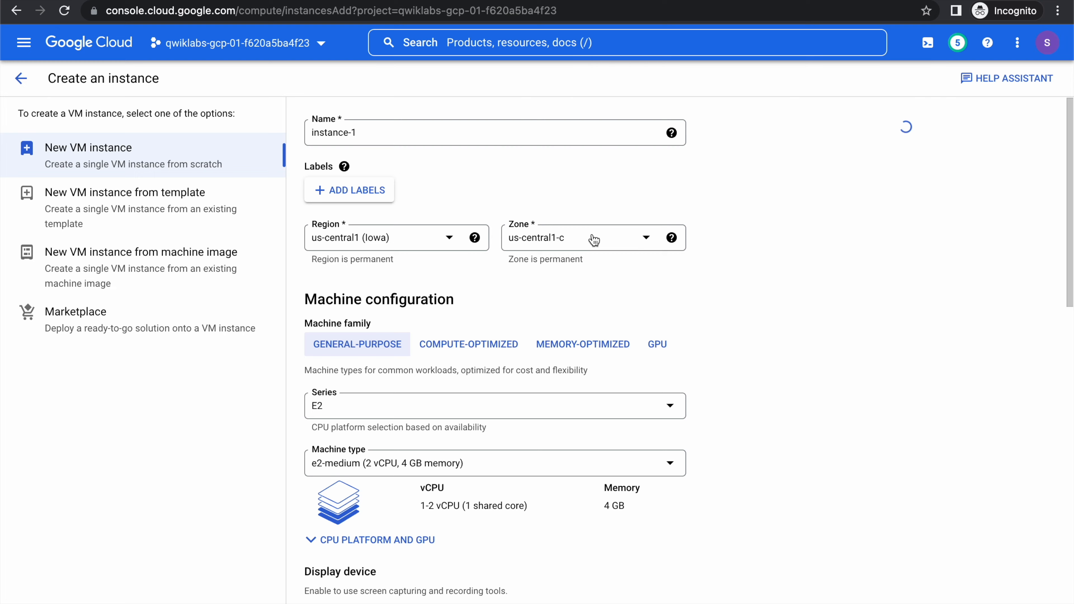
pyautogui.scroll(-20, 594, 238)
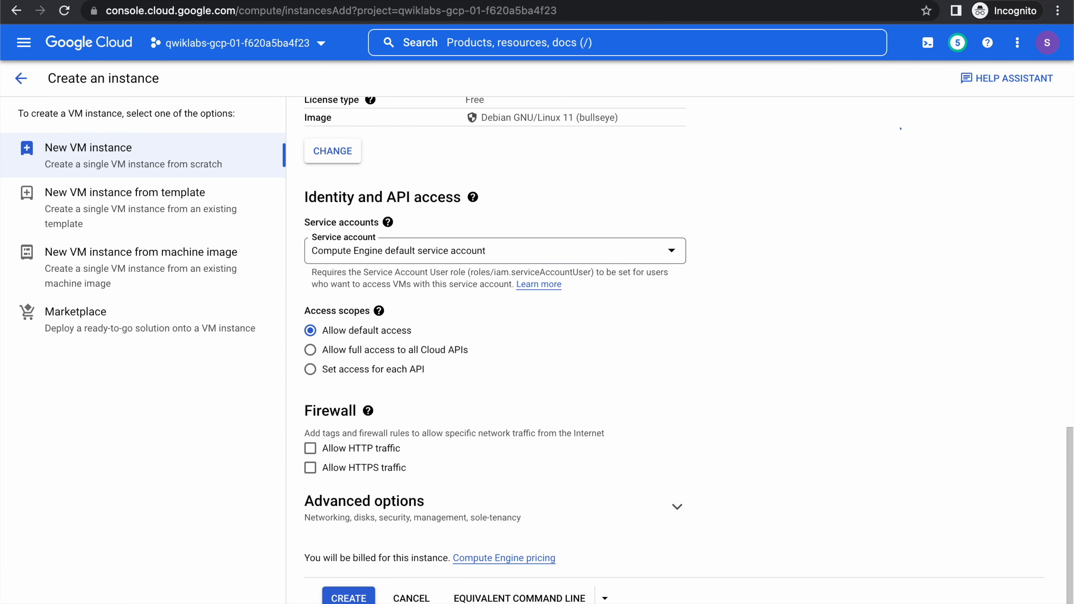
pyautogui.click(338, 597)
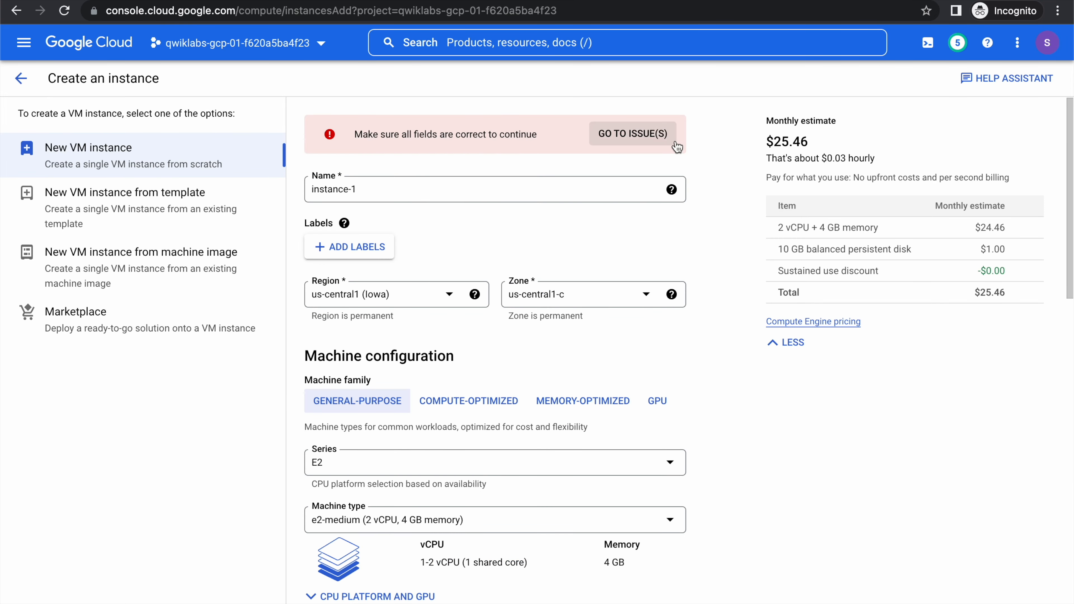
pyautogui.click(654, 141)
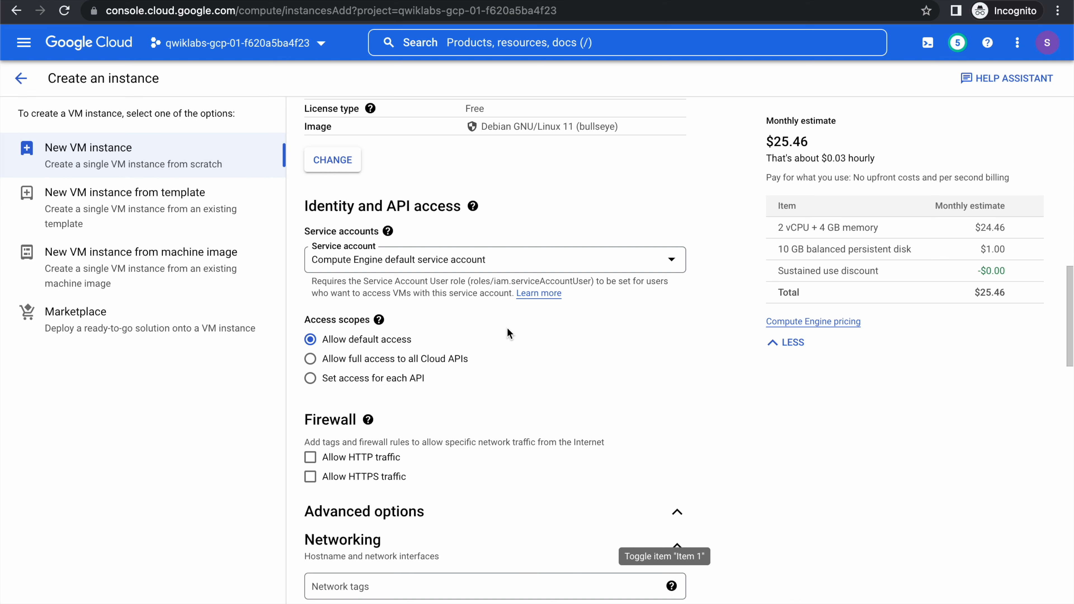
# Find "network" on the instance creation page and examine the network interface settings.
pyautogui.hotkey('ctrl', 'f')
pyautogui.write('n')
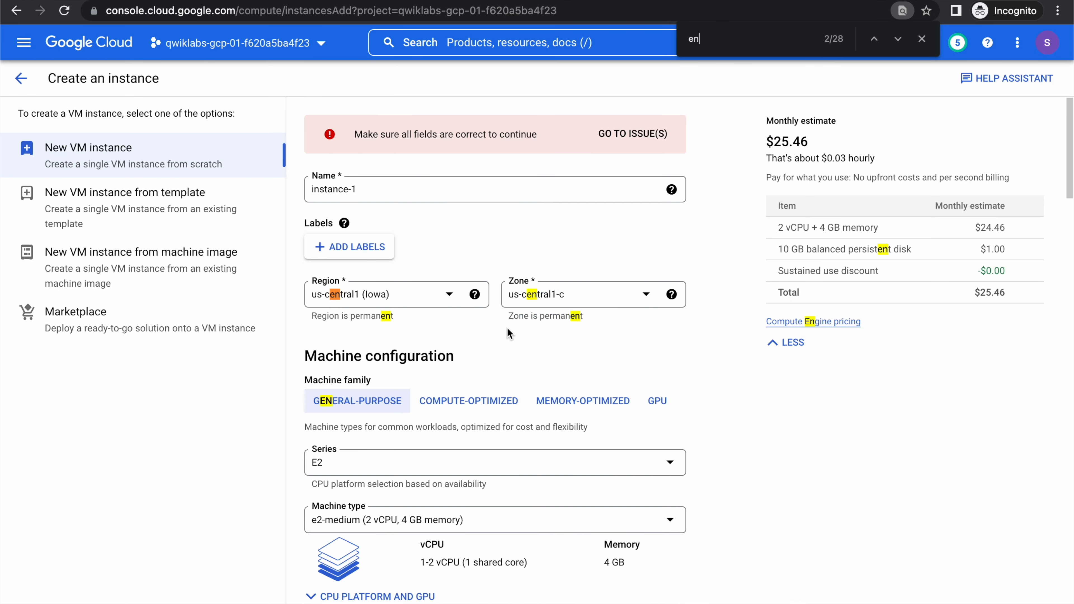
pyautogui.write('etwork')
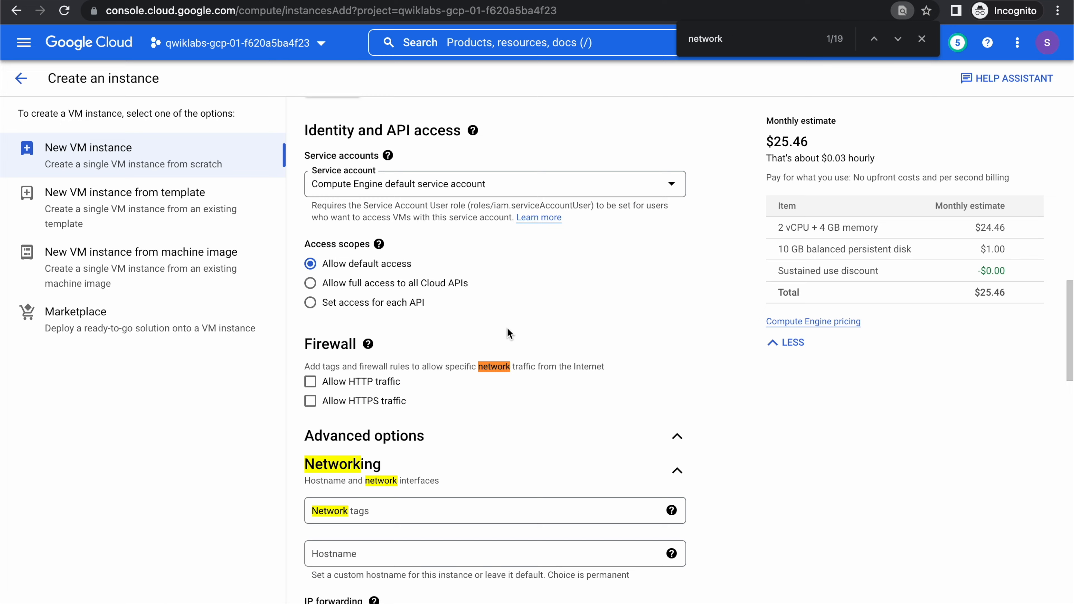
pyautogui.scroll(-10, 507, 327)
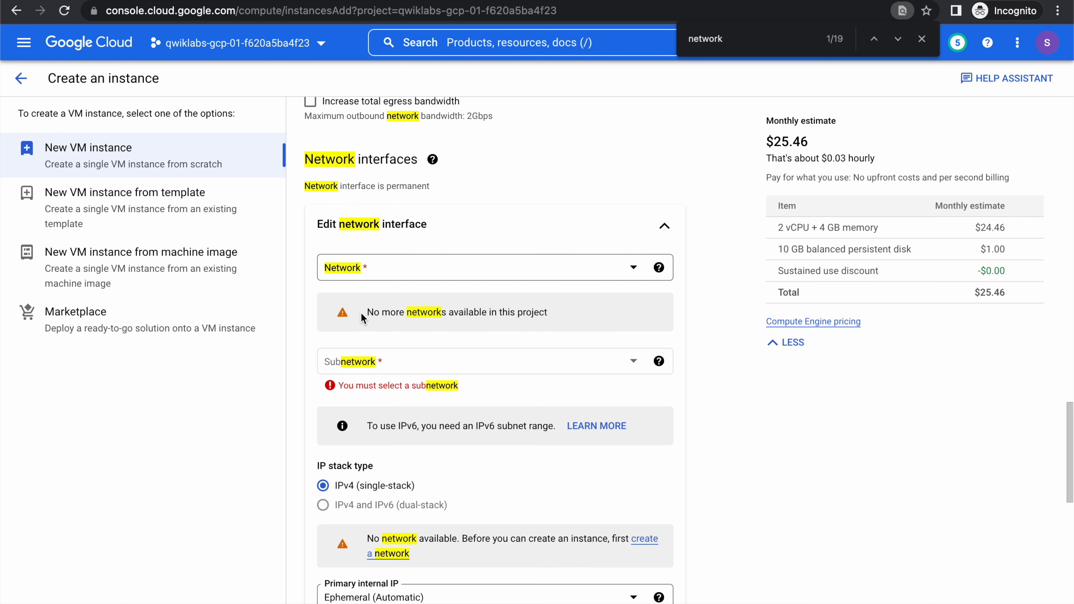
pyautogui.press('Escape')
pyautogui.scroll(15, 745, 569)
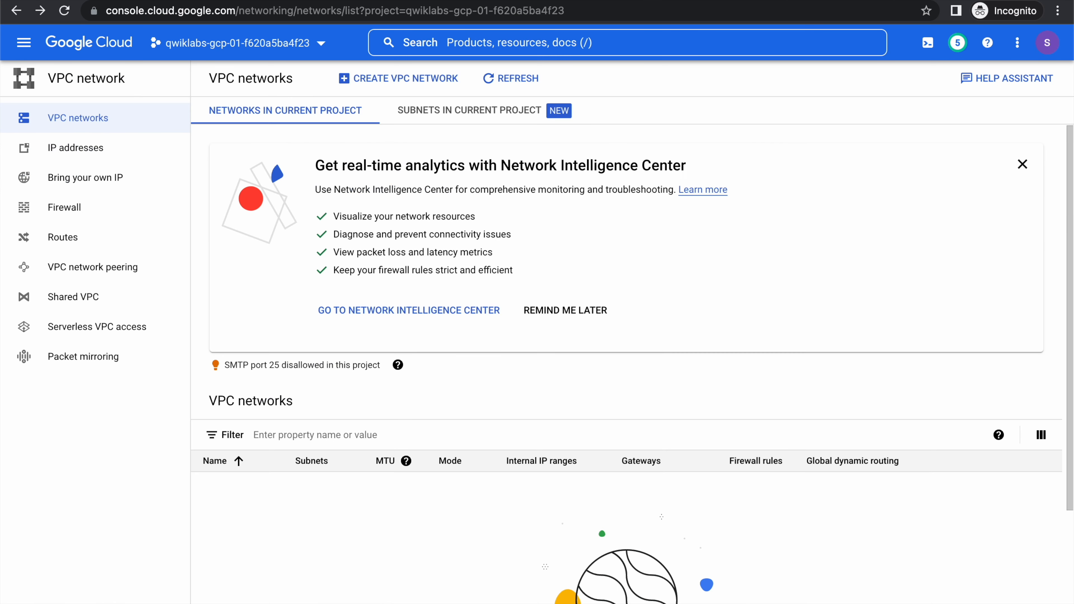
# Start a new VPC network and name it mynetwork, copying the name from ReadMe.md in IntelliJ IDEA into the Chrome form.
pyautogui.click(388, 80)
pyautogui.click(282, 138)
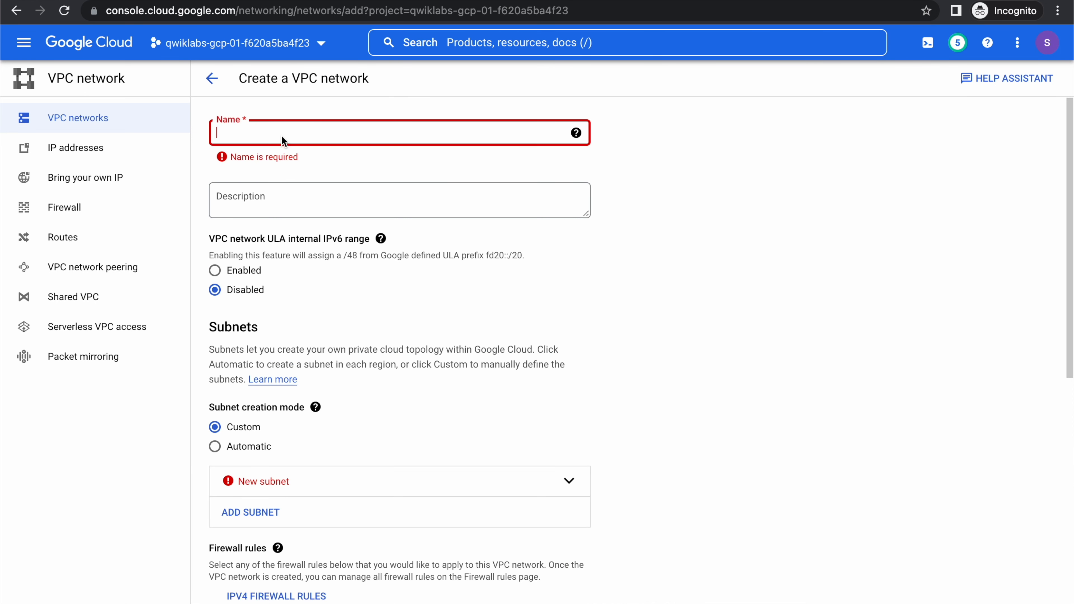
pyautogui.press('super+Tab')
pyautogui.press('super+Tab')
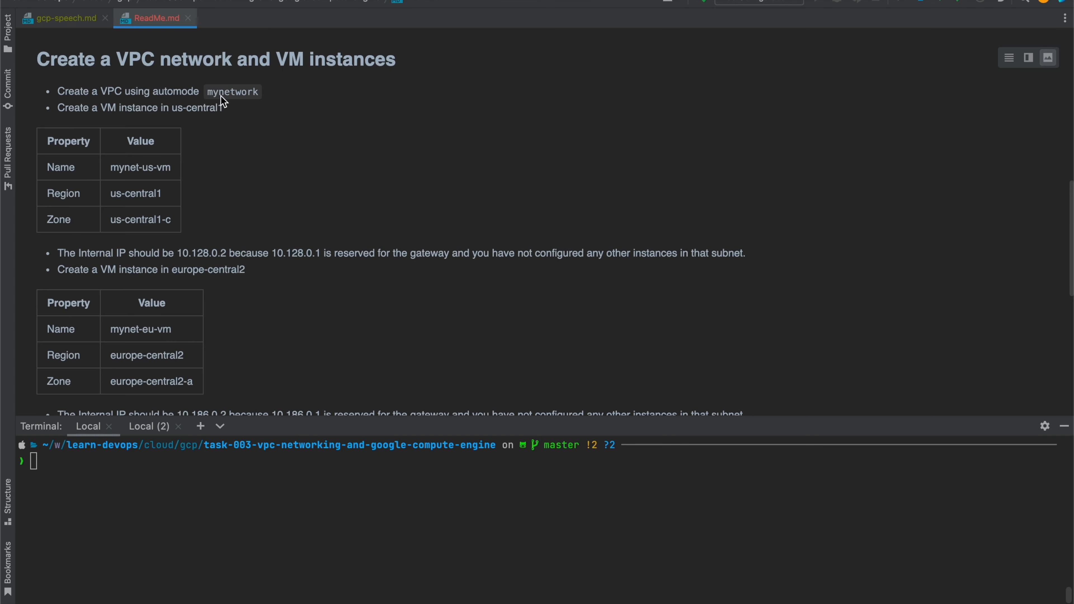
pyautogui.doubleClick(223, 91)
pyautogui.press('super+c')
pyautogui.press('super+Tab')
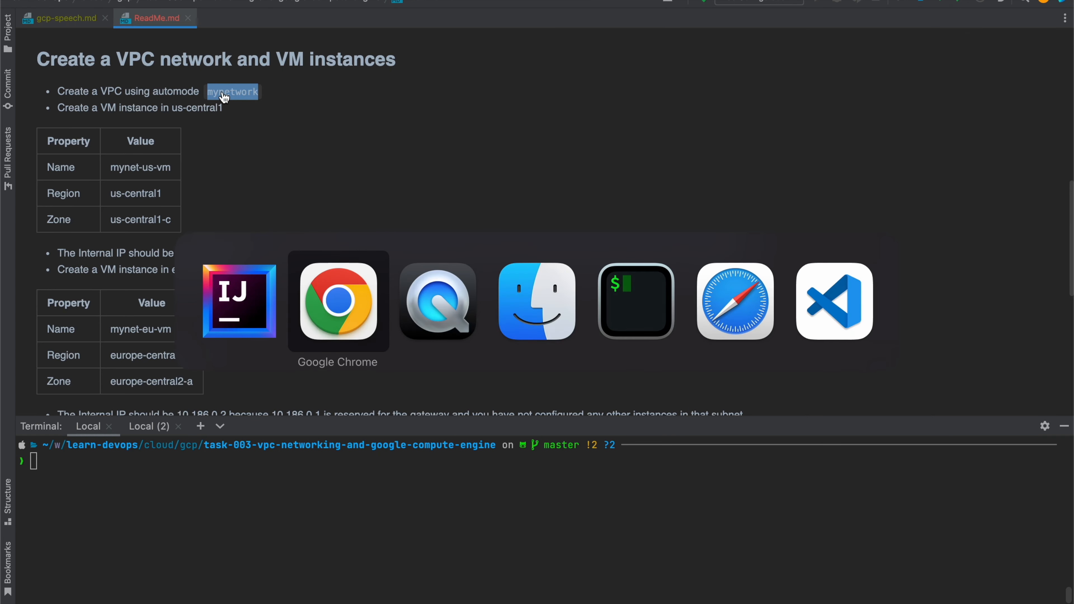
pyautogui.press('super+v')
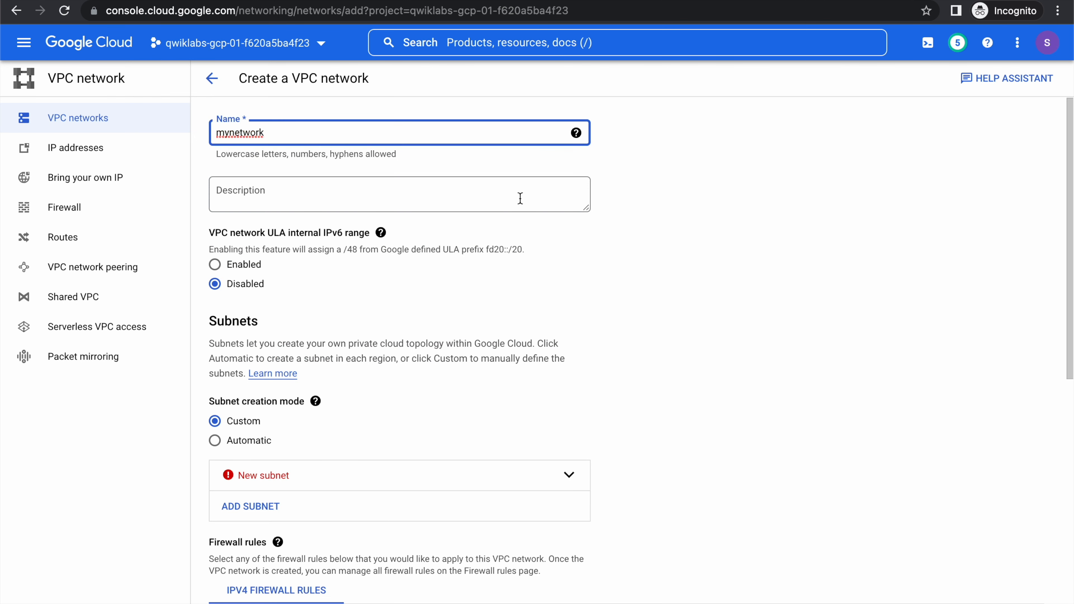
# Set the subnet creation mode of mynetwork to Automatic, leaving the description empty.
pyautogui.click(381, 199)
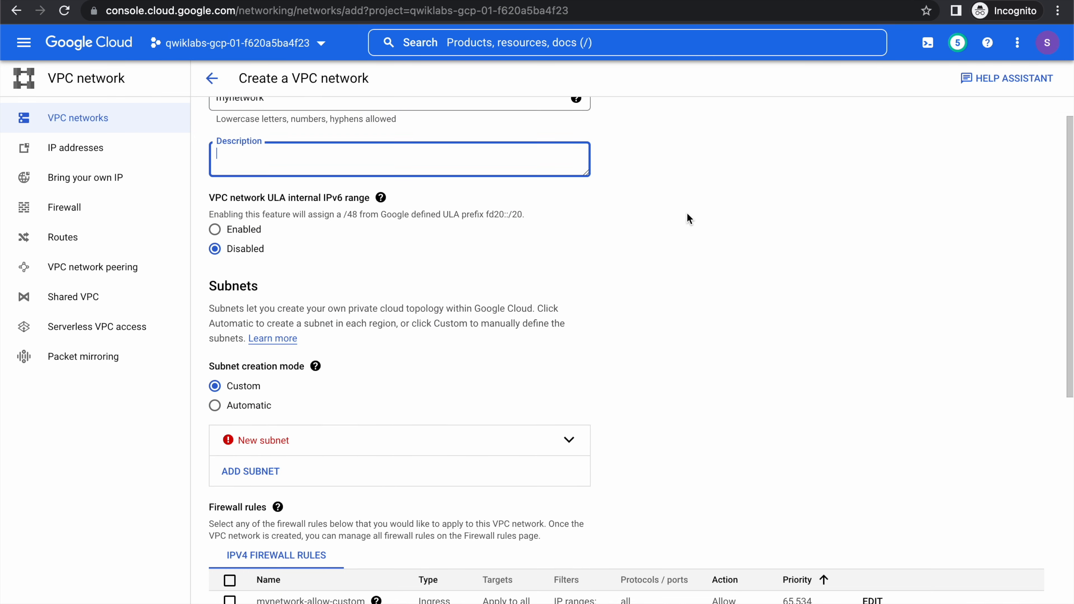
pyautogui.scroll(-5, 687, 215)
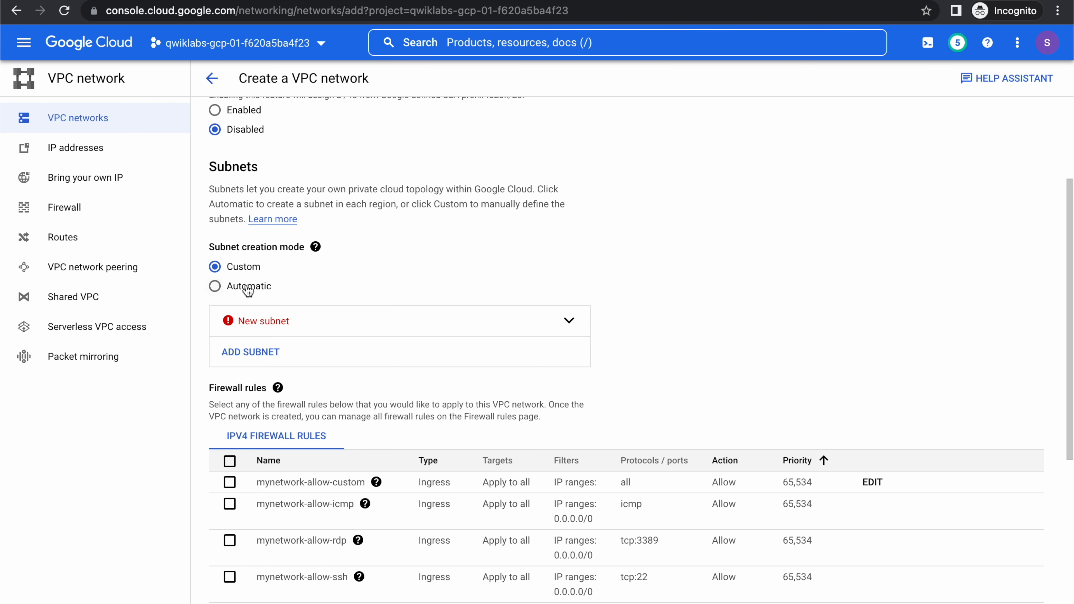
pyautogui.click(248, 288)
pyautogui.scroll(-5, 388, 280)
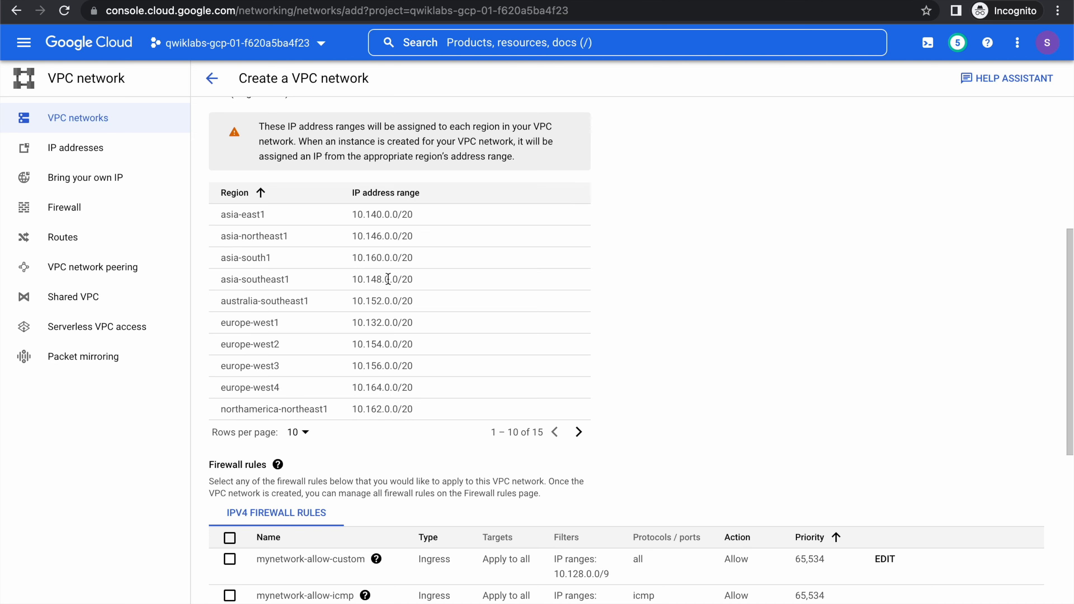
# Apply the mynetwork allow-custom, allow-icmp, allow-rdp and allow-ssh firewall rules and create the network.
pyautogui.scroll(-8, 388, 280)
pyautogui.click(230, 160)
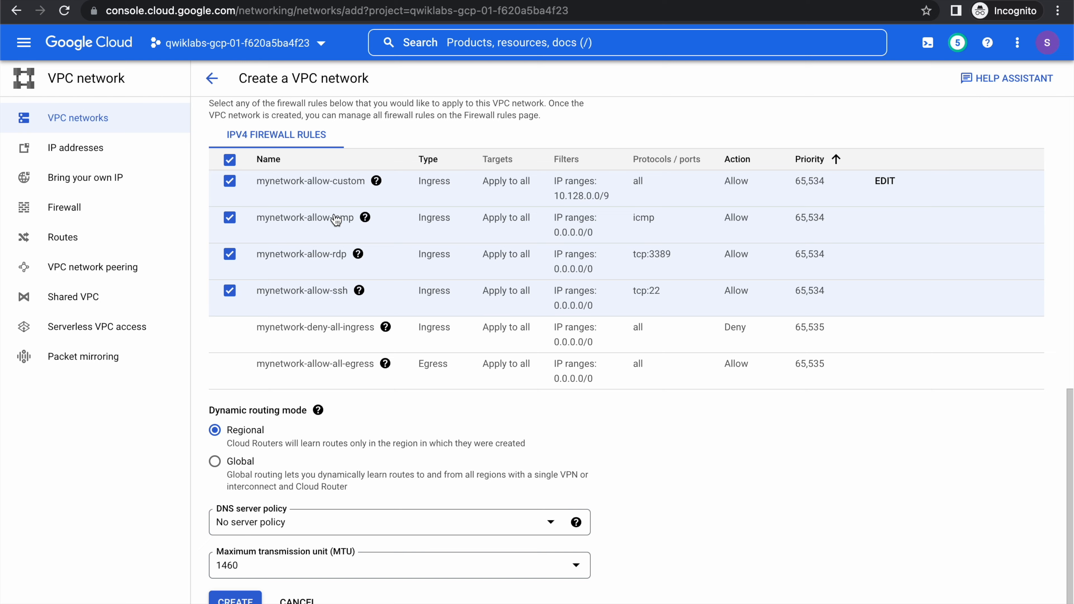
pyautogui.scroll(-2, 336, 220)
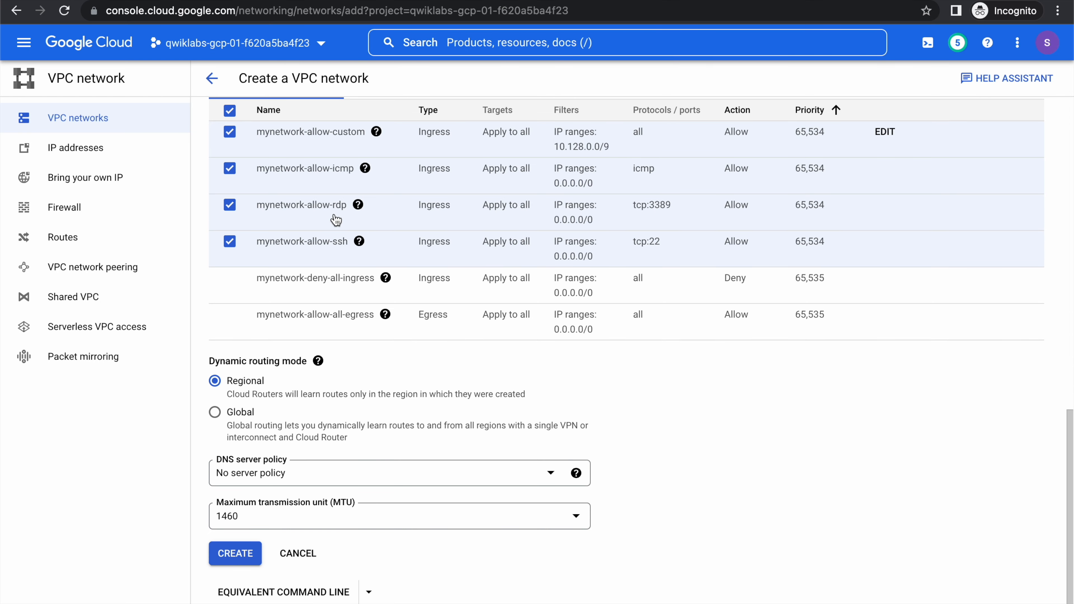
pyautogui.click(243, 555)
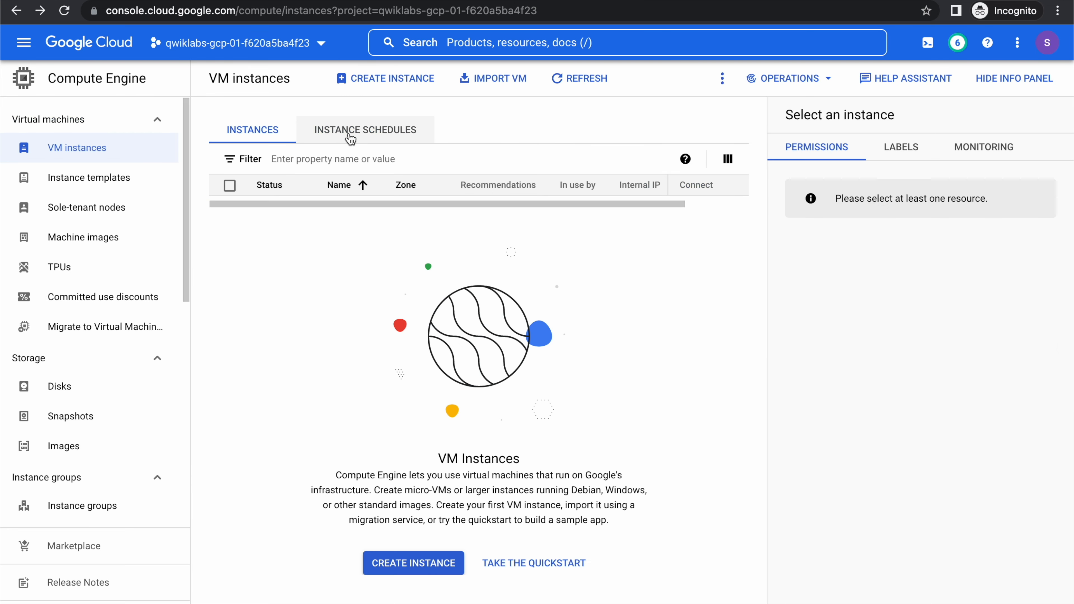
# Start a new VM instance named mynet-us-vm, copying the name from ReadMe.md in IntelliJ IDEA into Chrome, and check its region and zone against the file.
pyautogui.click(377, 87)
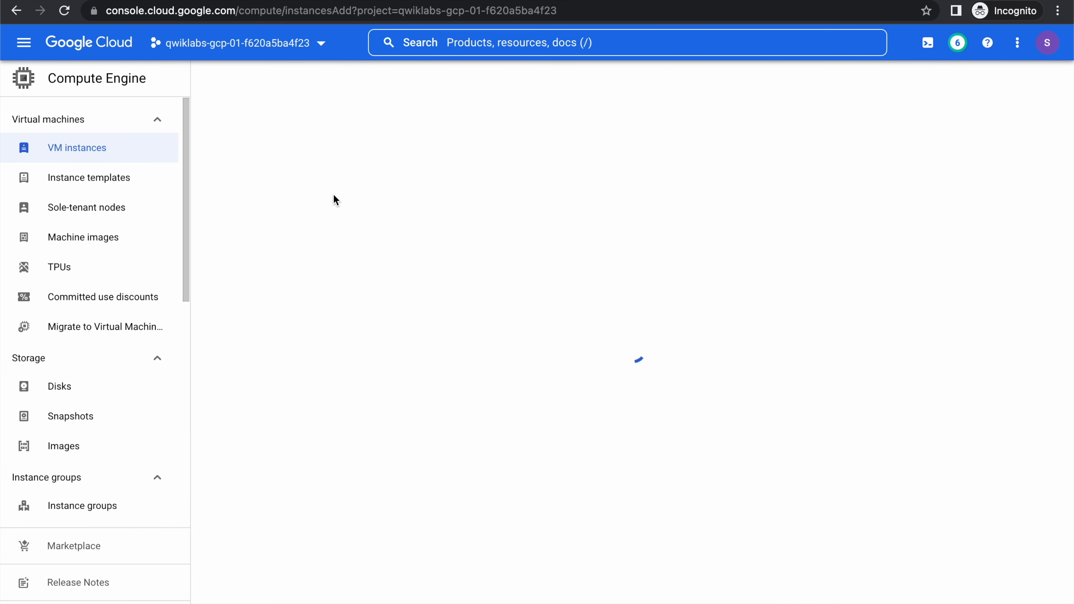
pyautogui.press('super+Tab')
pyautogui.press('super+Tab')
pyautogui.press('super+Tab')
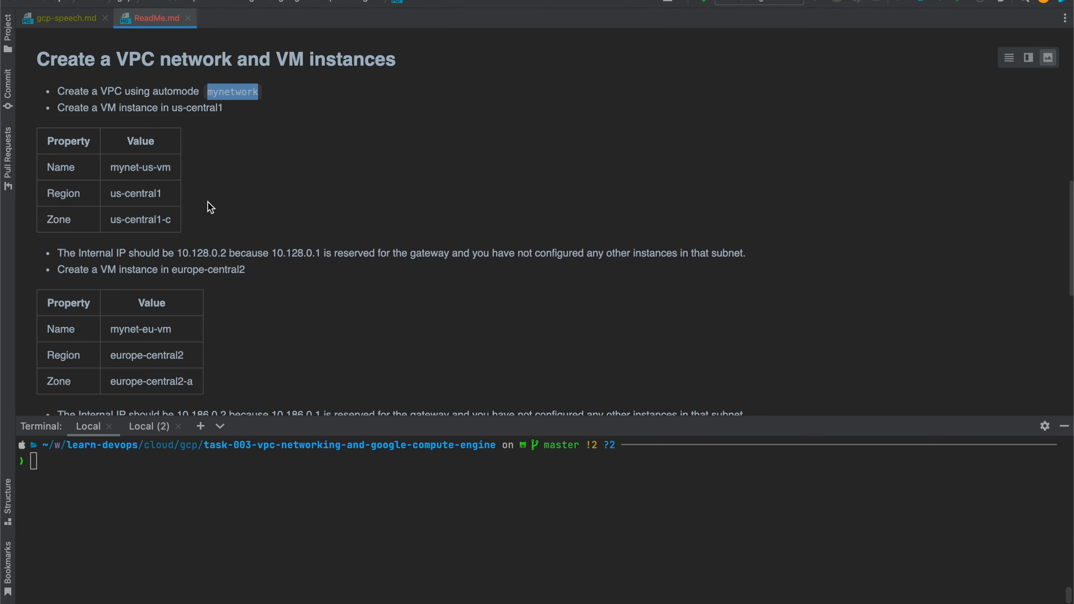
pyautogui.moveTo(110, 168); pyautogui.dragTo(172, 168)
pyautogui.press('super+c')
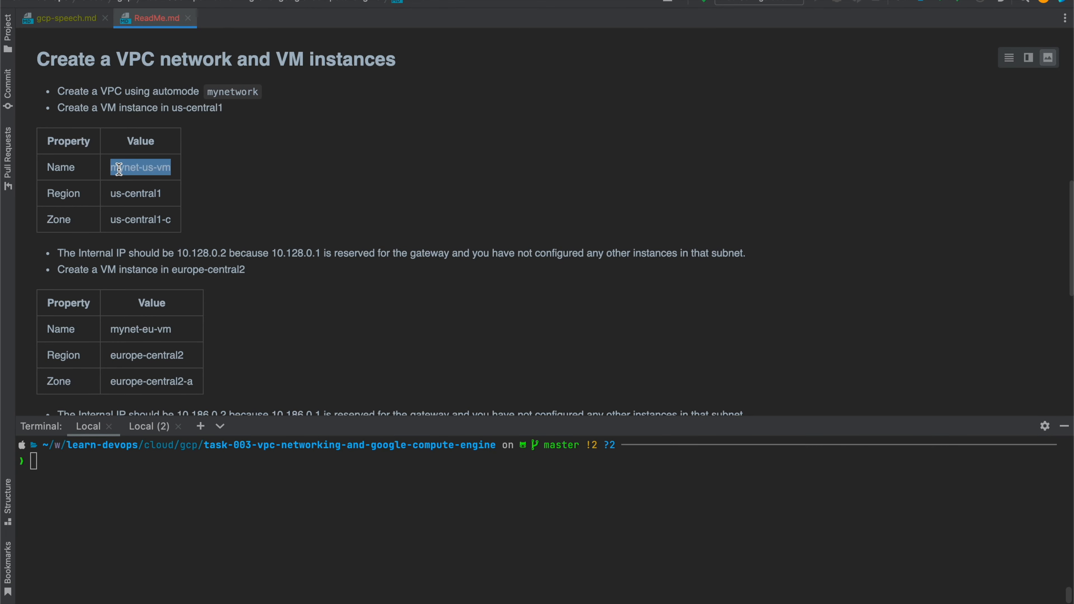
pyautogui.press('super+Tab')
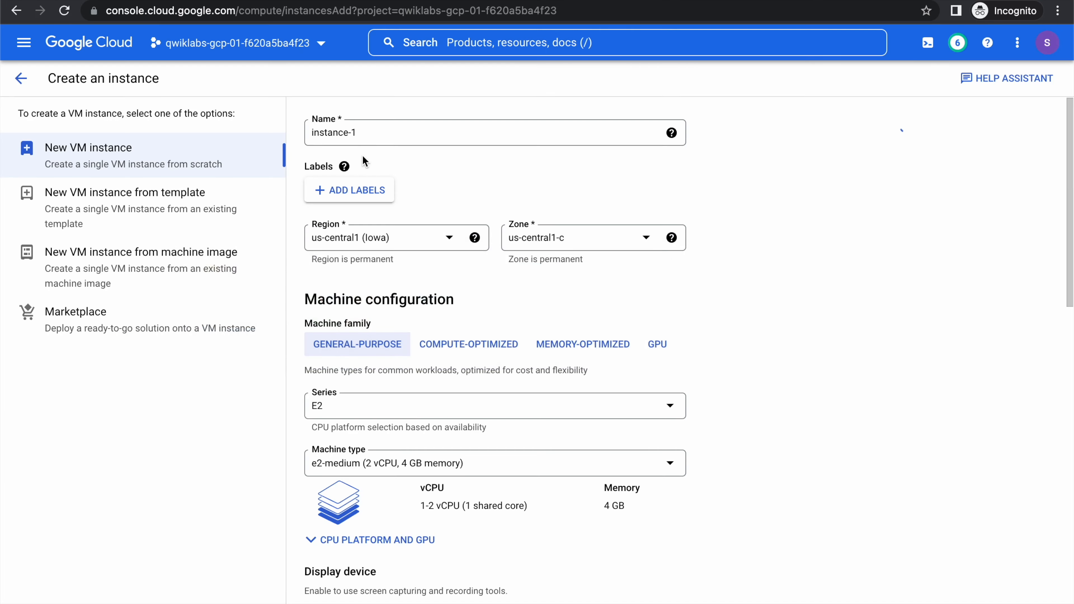
pyautogui.tripleClick(343, 134)
pyautogui.press('super+v')
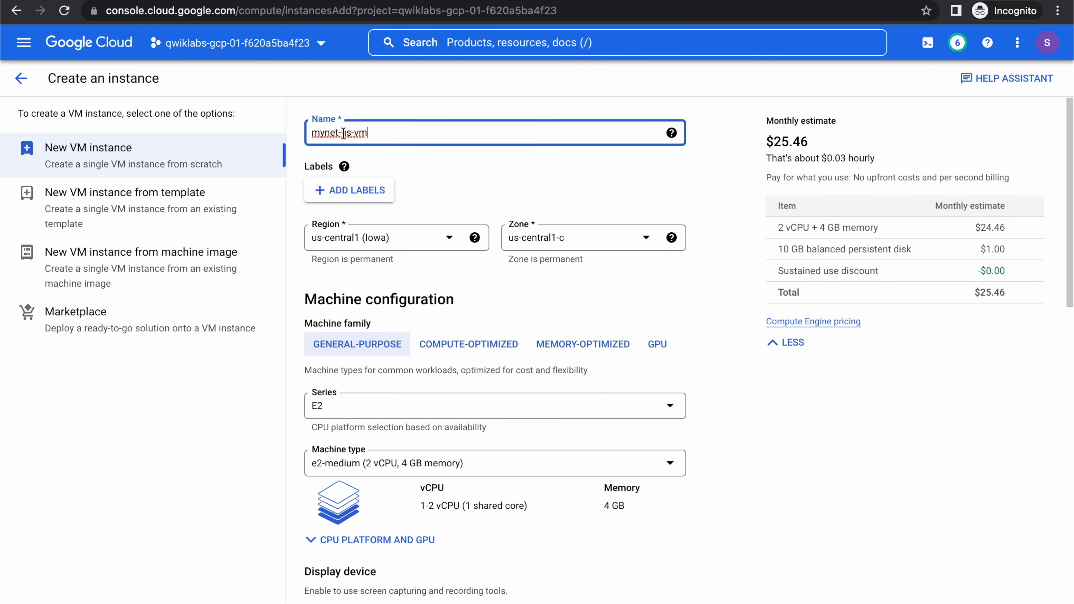
pyautogui.scroll(-2, 418, 184)
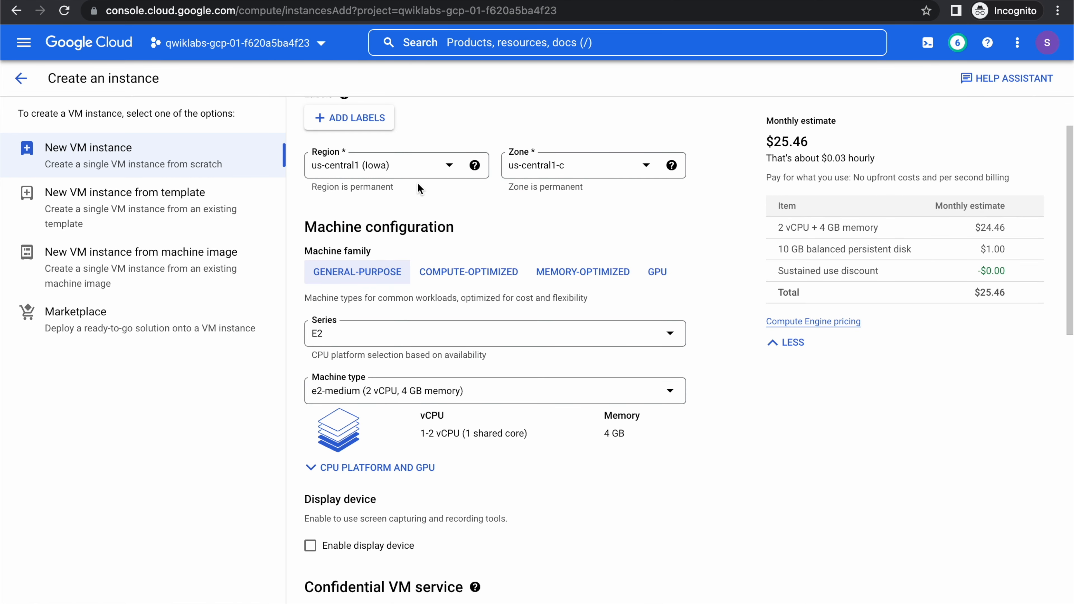
pyautogui.press('super+Tab')
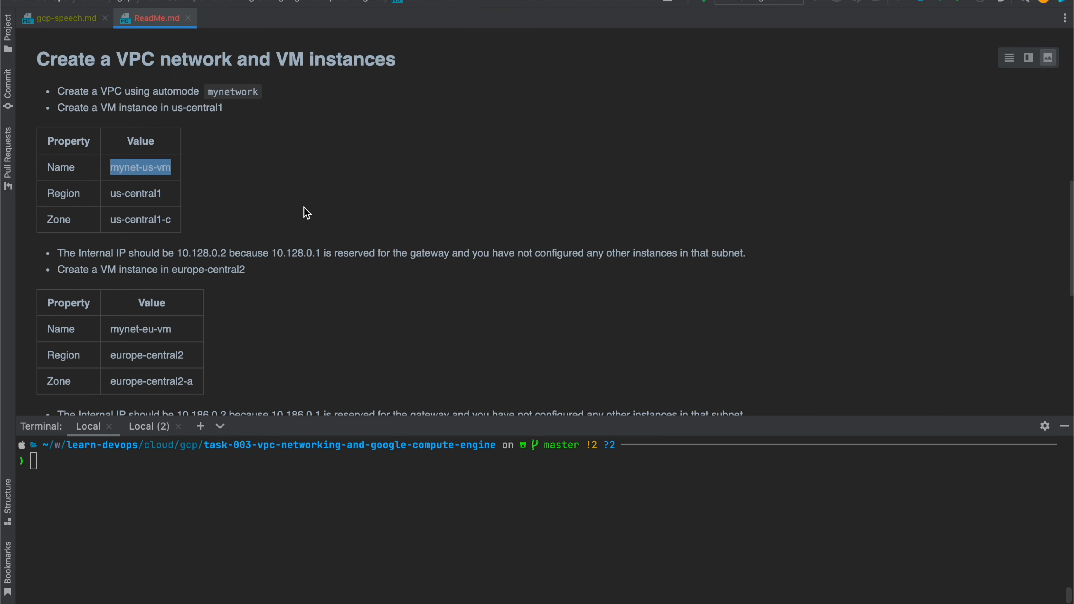
pyautogui.press('super+Tab')
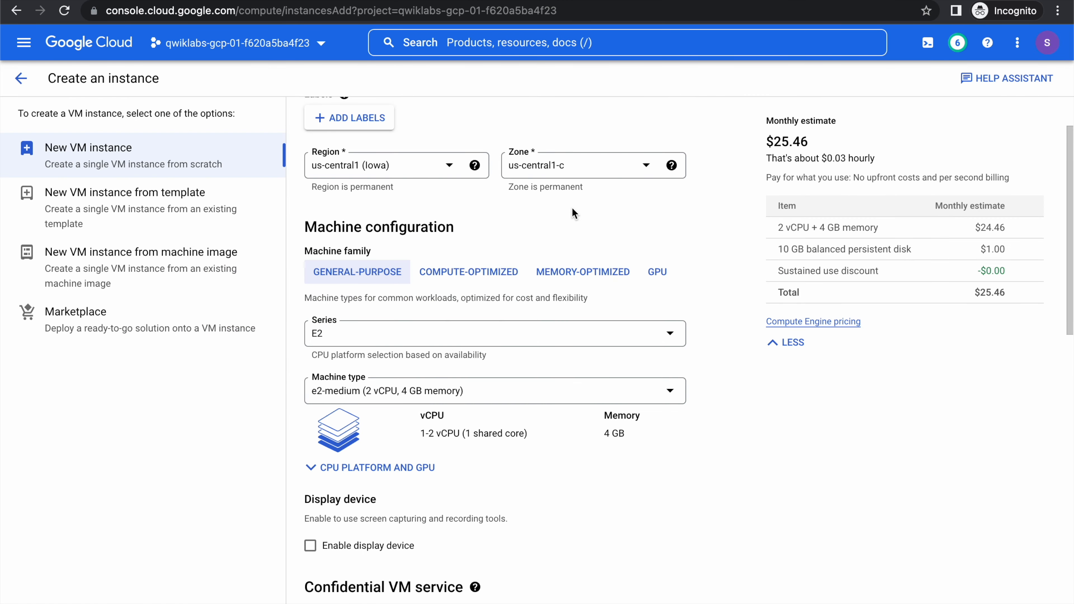
# Set the machine series of mynet-us-vm to N1 and its machine type to f1-micro.
pyautogui.scroll(-2, 571, 207)
pyautogui.click(318, 248)
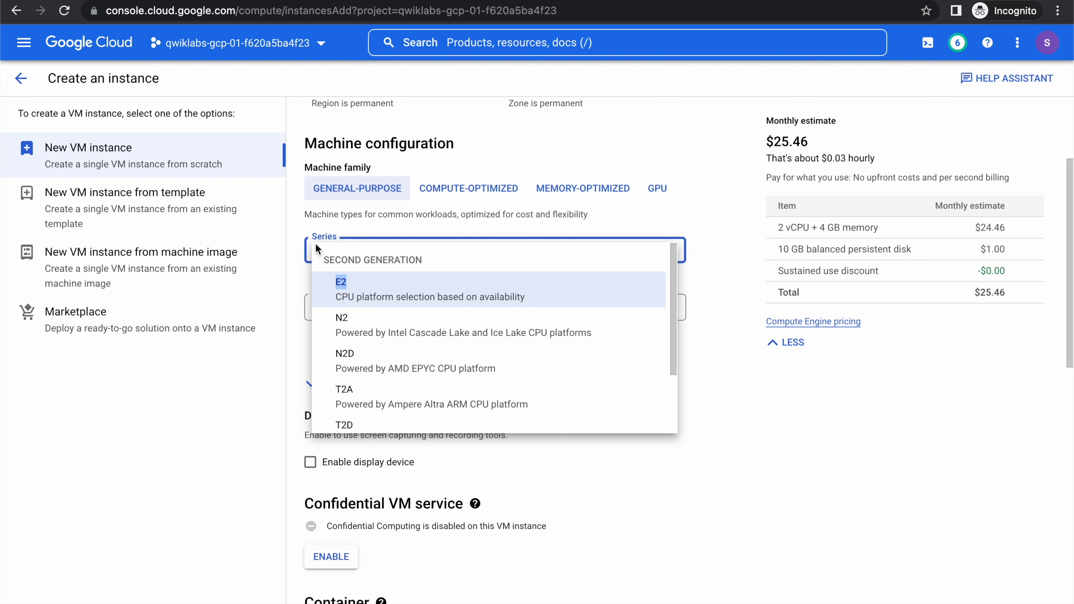
pyautogui.write('n1')
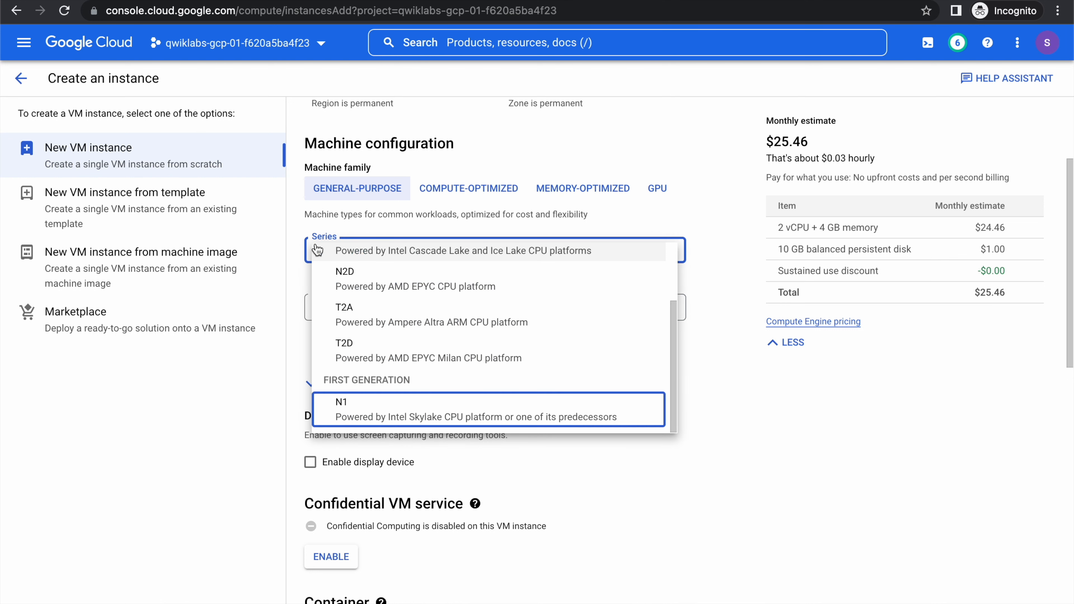
pyautogui.press('Return')
pyautogui.click(337, 306)
pyautogui.press('f')
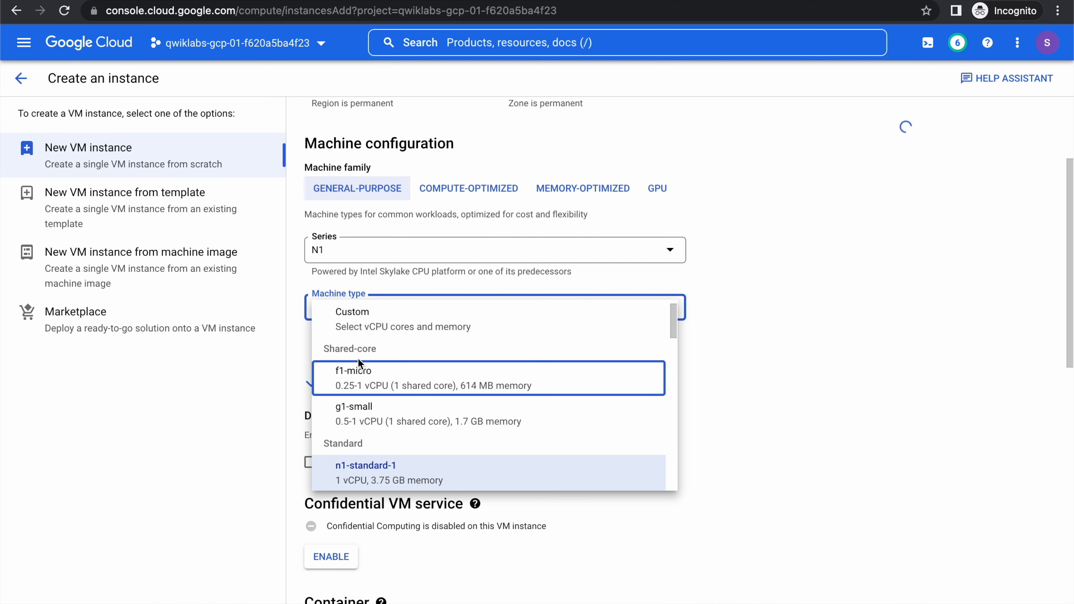
pyautogui.click(353, 371)
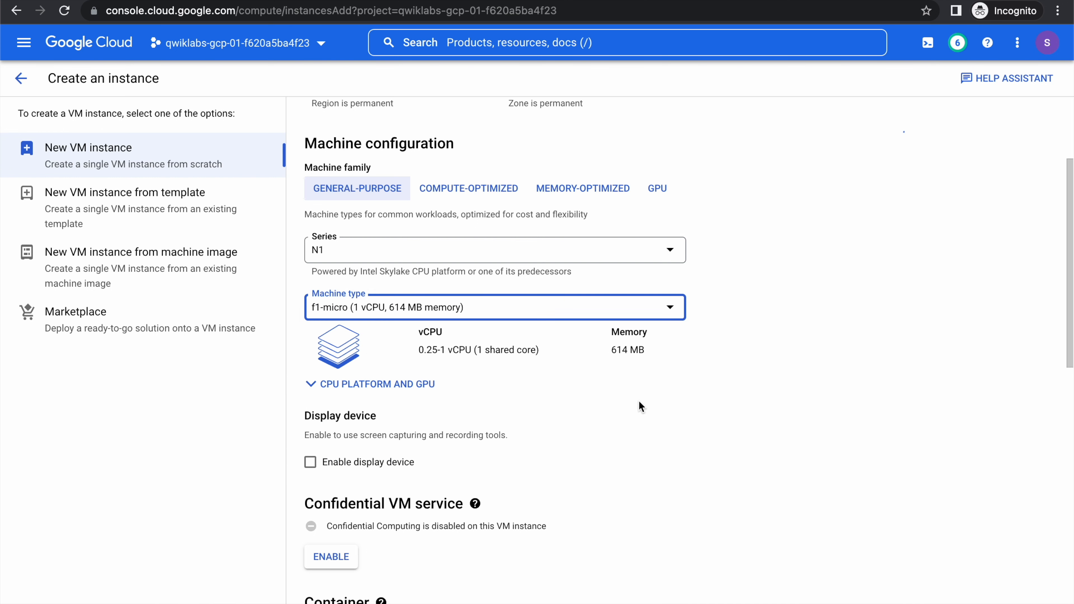
# Create the mynet-us-vm instance, leaving the boot disk, access scopes, firewall and advanced options at their defaults.
pyautogui.scroll(-5, 605, 400)
pyautogui.scroll(-6, 569, 401)
pyautogui.scroll(-2, 563, 394)
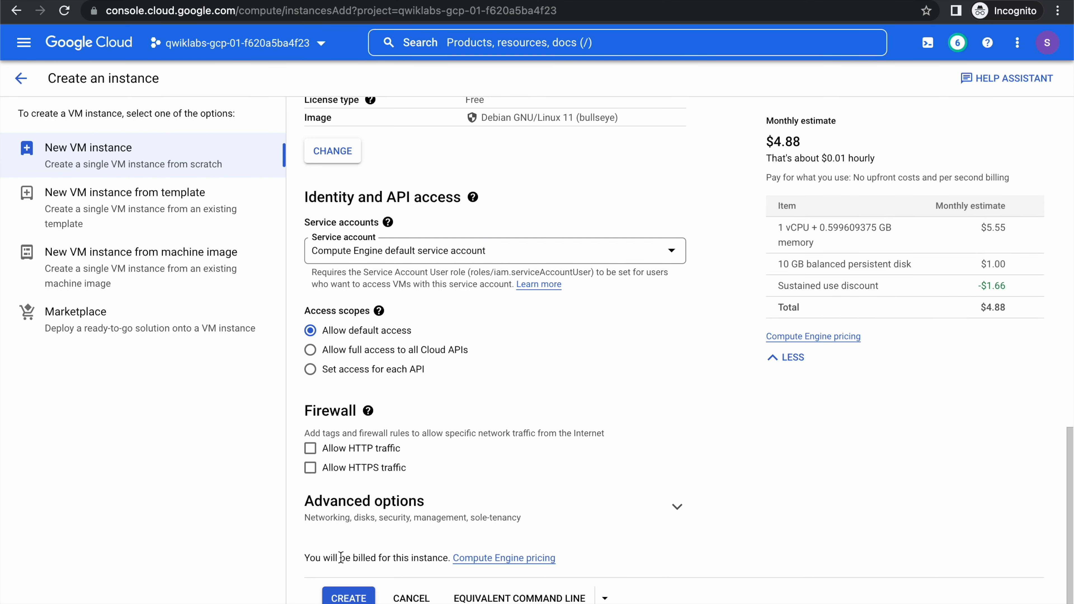
pyautogui.click(348, 597)
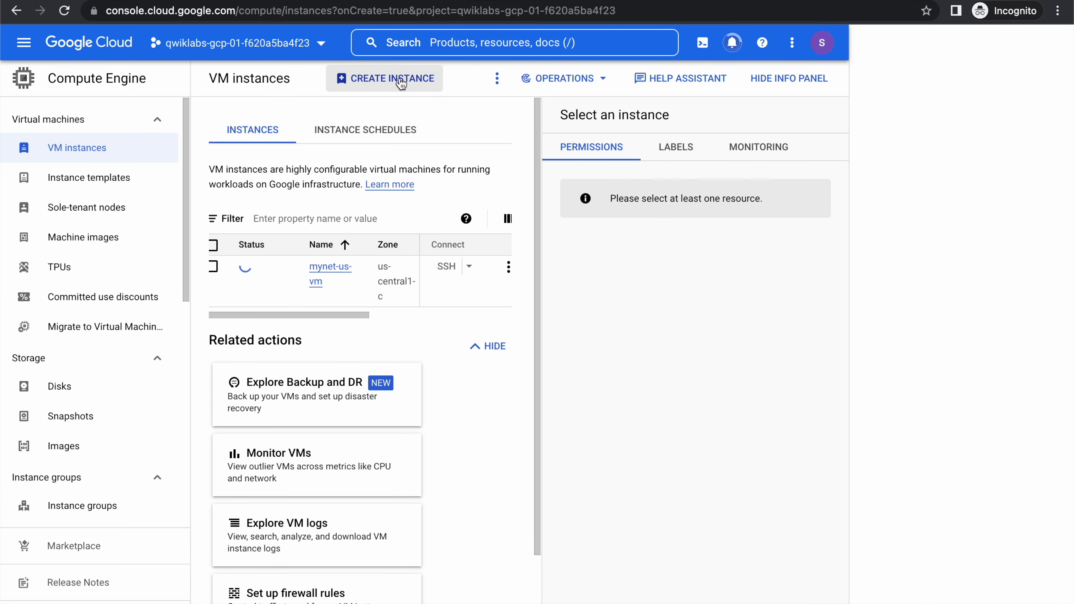
# Start another VM instance and name it mynet-eu-vm, copying the name from ReadMe.md in IntelliJ IDEA into the Chrome form.
pyautogui.click(400, 83)
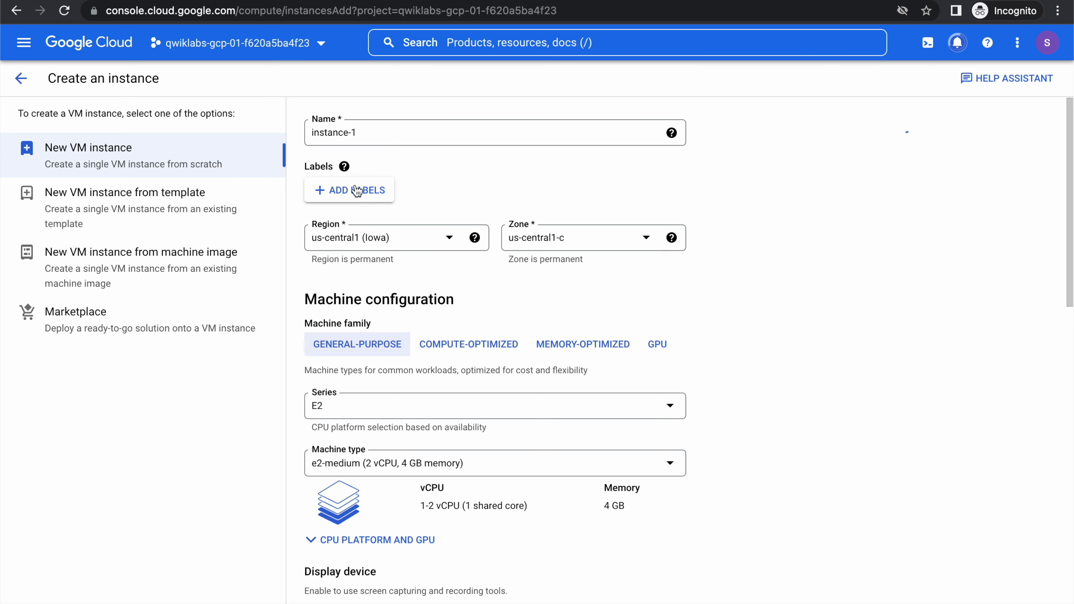
pyautogui.press('super+Tab')
pyautogui.scroll(-3, 314, 216)
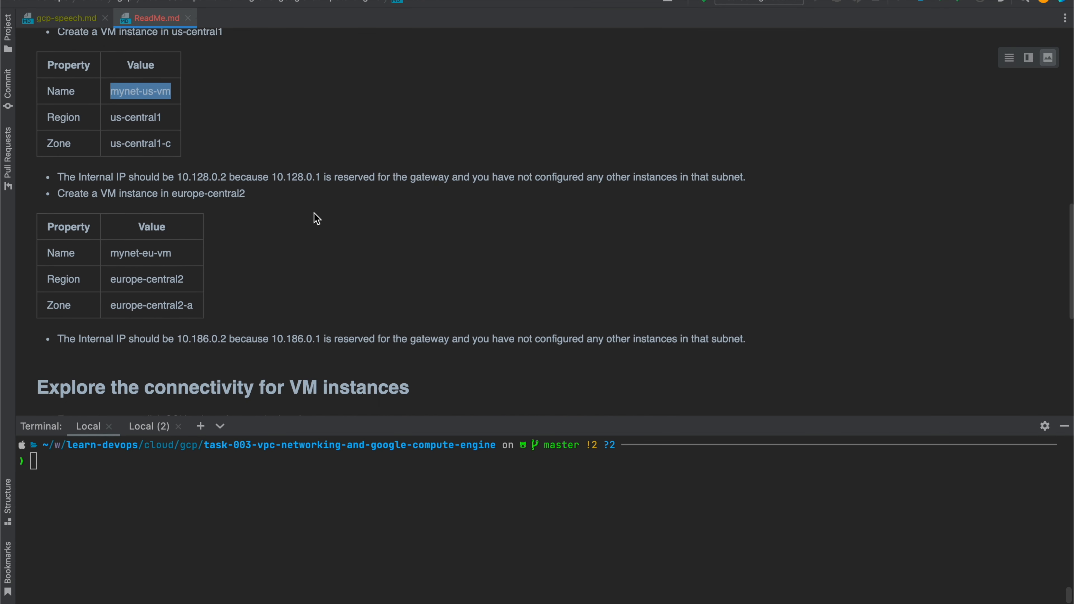
pyautogui.click(113, 254)
pyautogui.moveTo(110, 249); pyautogui.dragTo(174, 250)
pyautogui.press('super+c')
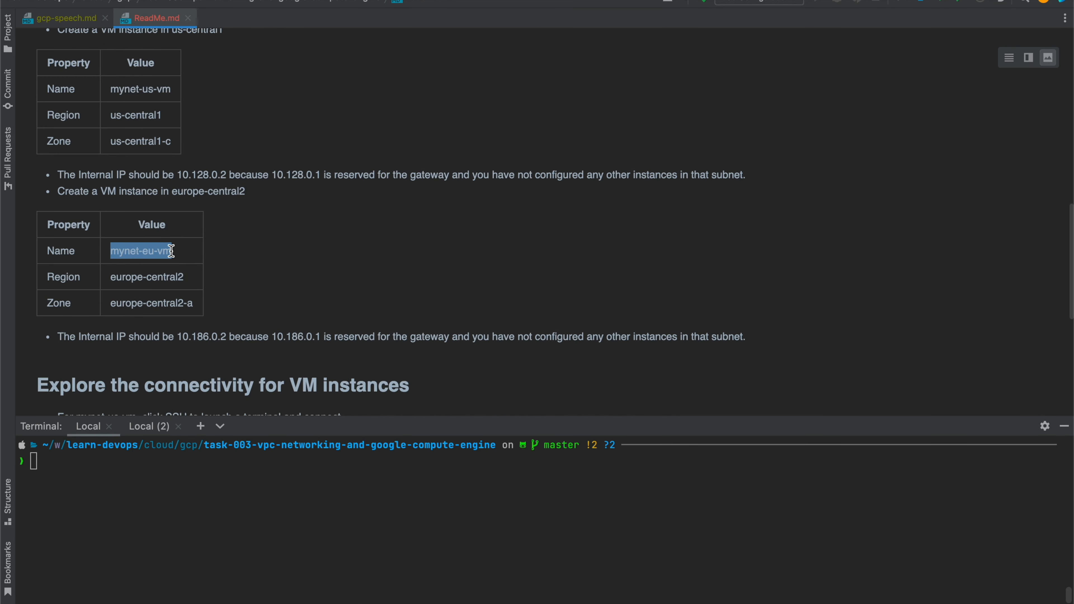
pyautogui.press('super+Tab')
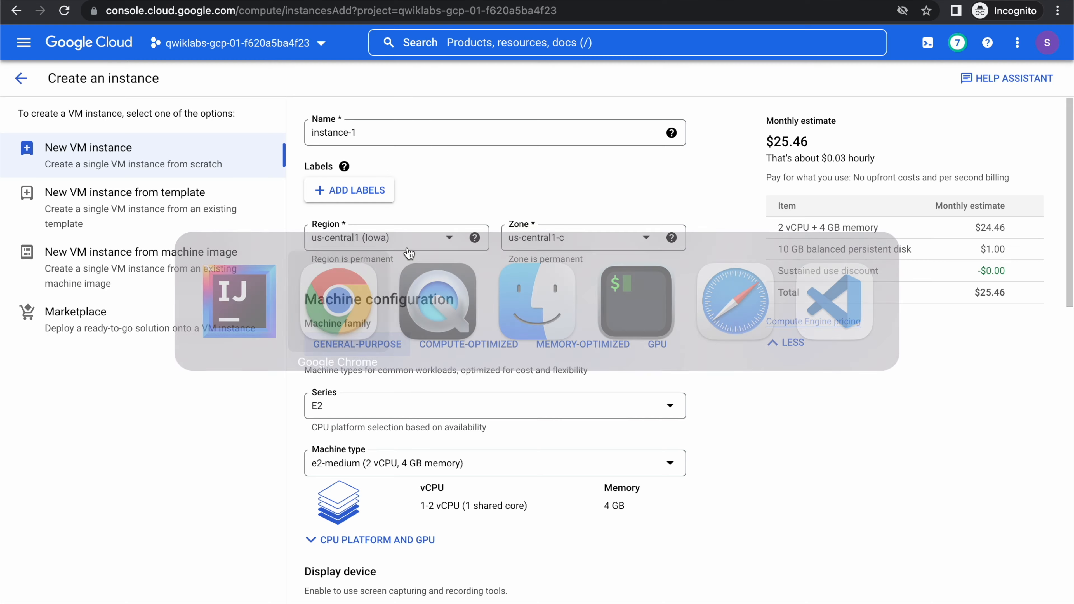
pyautogui.tripleClick(345, 134)
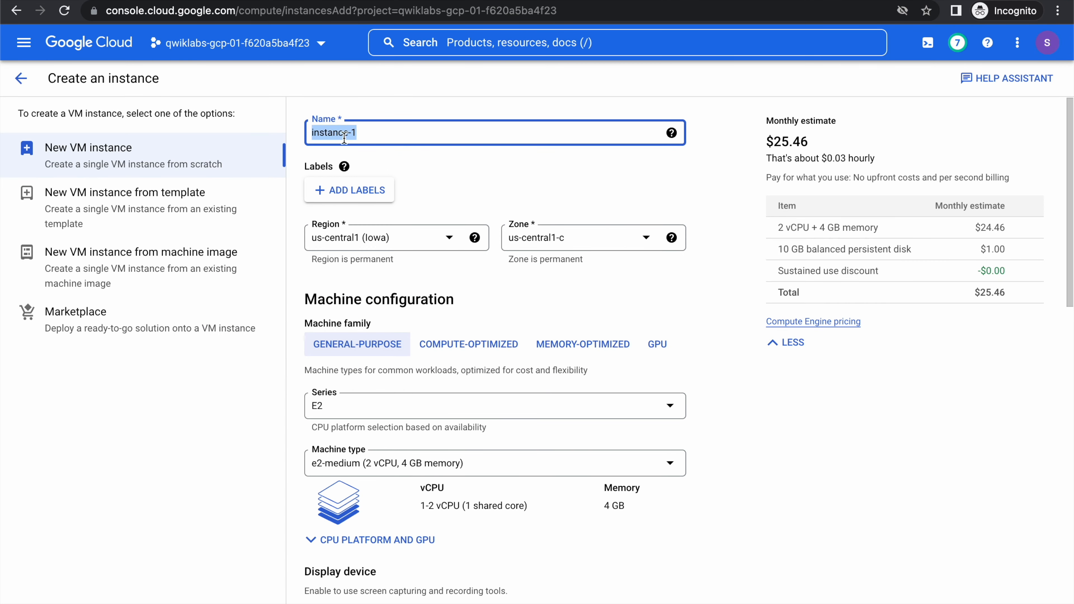
pyautogui.press('super+v')
# Check the location in ReadMe.md in IntelliJ IDEA and set the region of mynet-eu-vm to europe-central2 in Chrome, with zone europe-central2-a.
pyautogui.scroll(-2, 451, 159)
pyautogui.press('super+Tab')
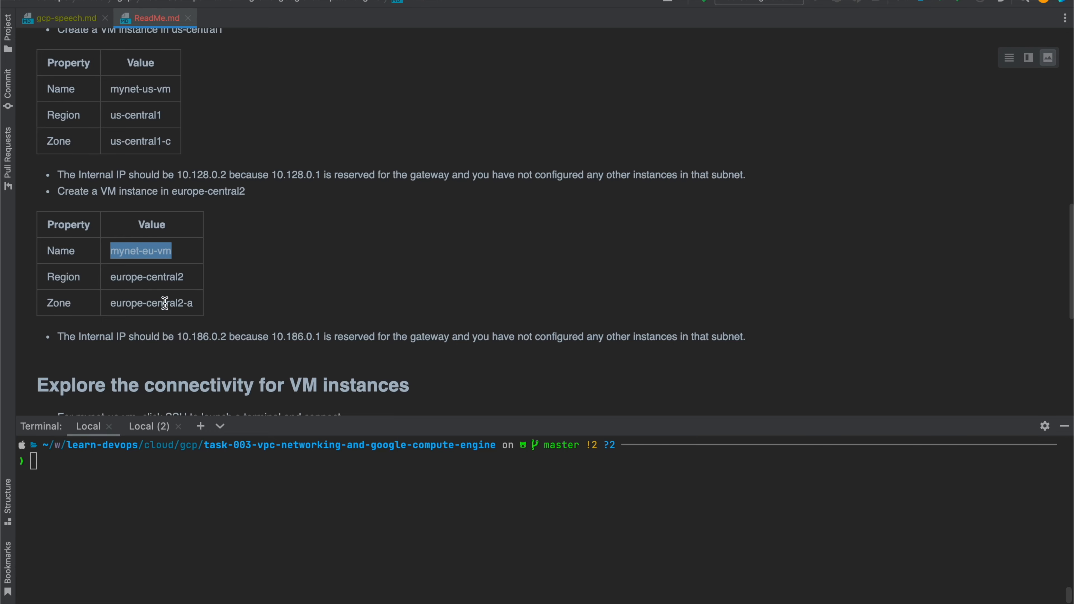
pyautogui.press('super+Tab')
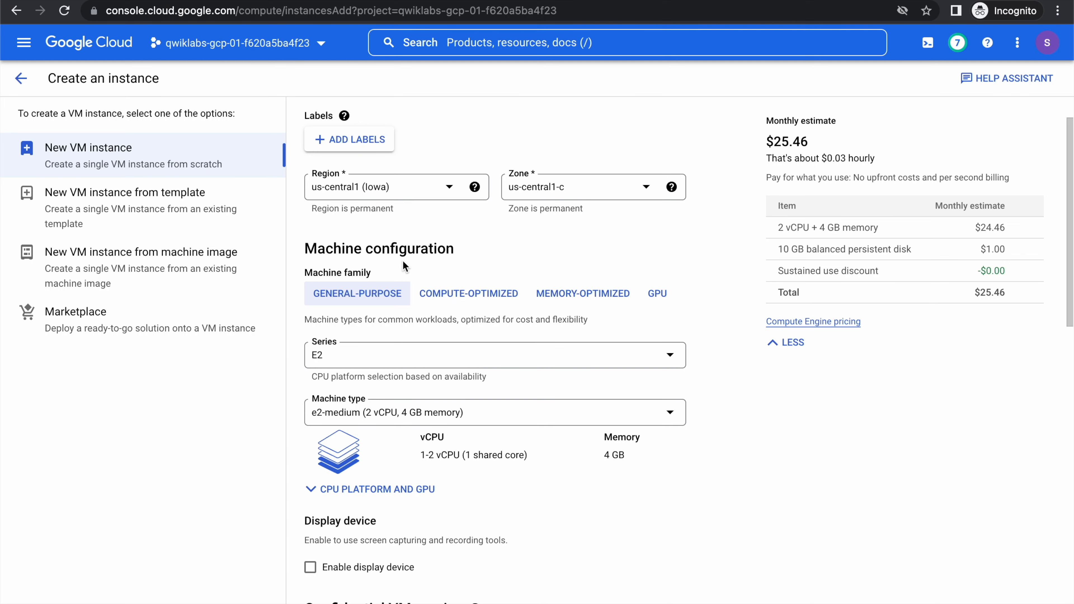
pyautogui.click(384, 185)
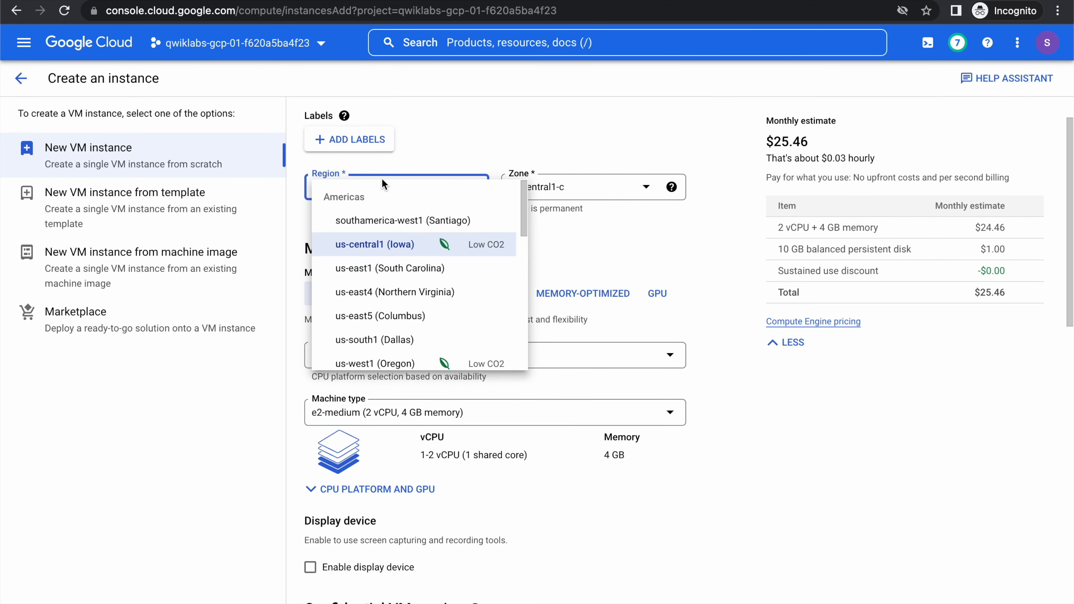
pyautogui.press('e')
pyautogui.click(376, 274)
# Choose the N1 series and the f1-micro machine type for mynet-eu-vm.
pyautogui.scroll(-5, 375, 231)
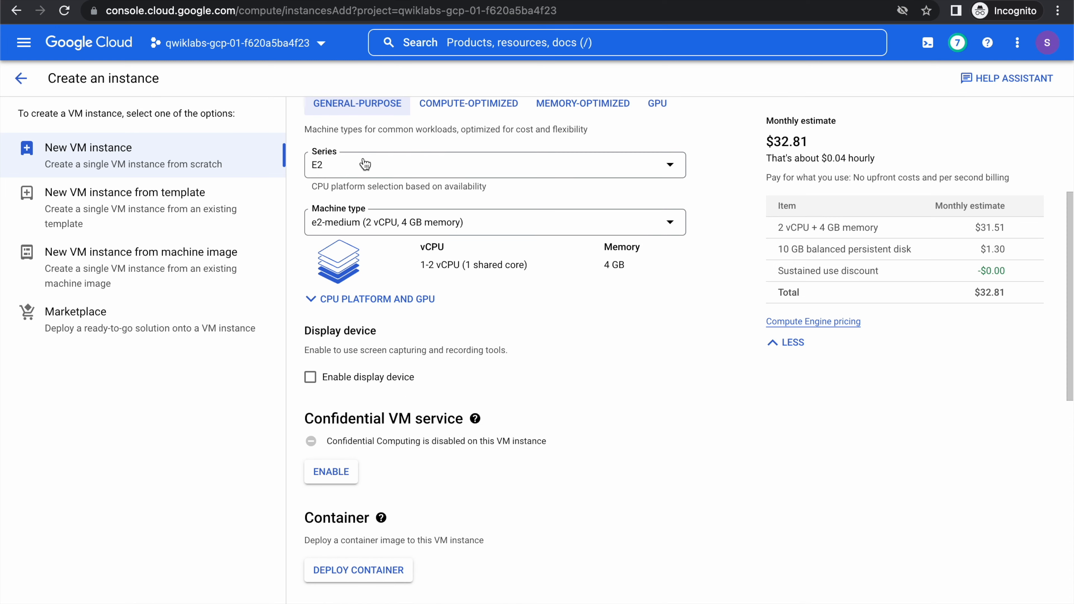
pyautogui.click(362, 162)
pyautogui.write('n1')
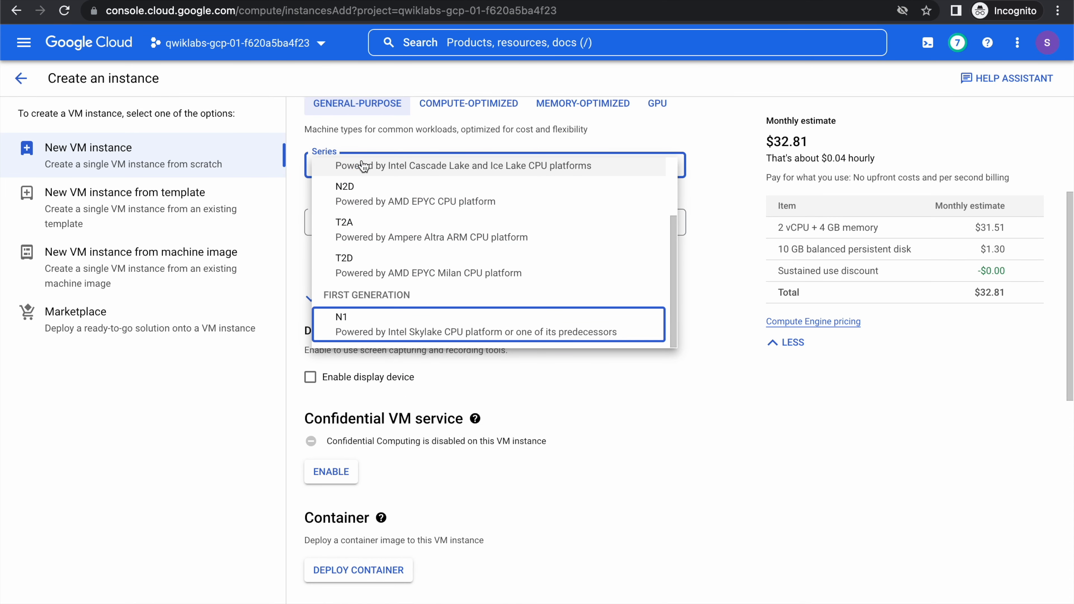
pyautogui.press('Return')
pyautogui.click(360, 220)
pyautogui.press('f')
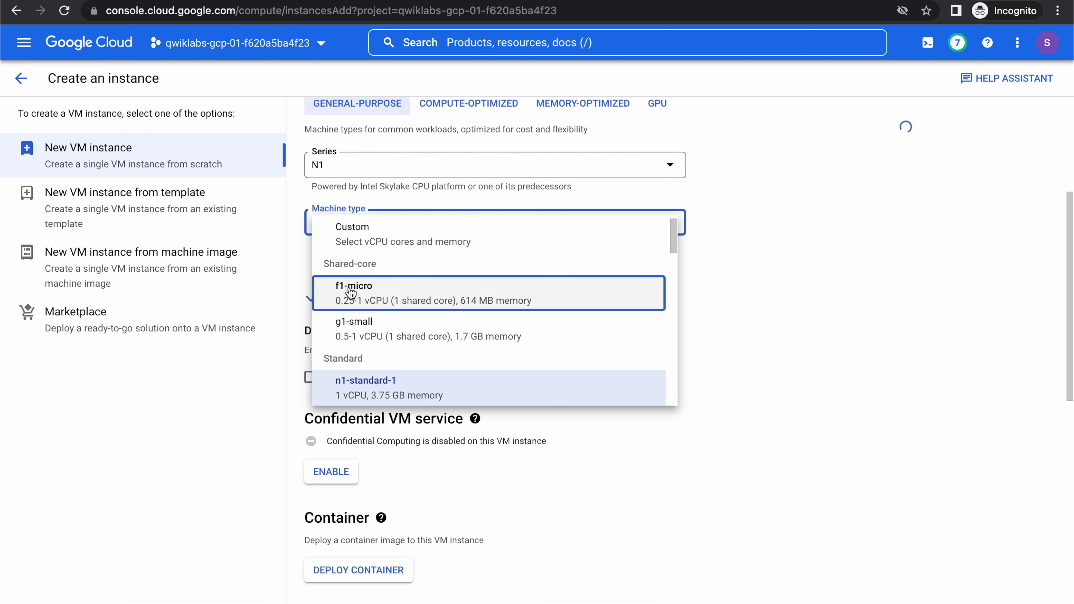
pyautogui.press('Return')
# Create the mynet-eu-vm instance with the remaining options left at their defaults.
pyautogui.scroll(-6, 574, 262)
pyautogui.scroll(-2, 528, 349)
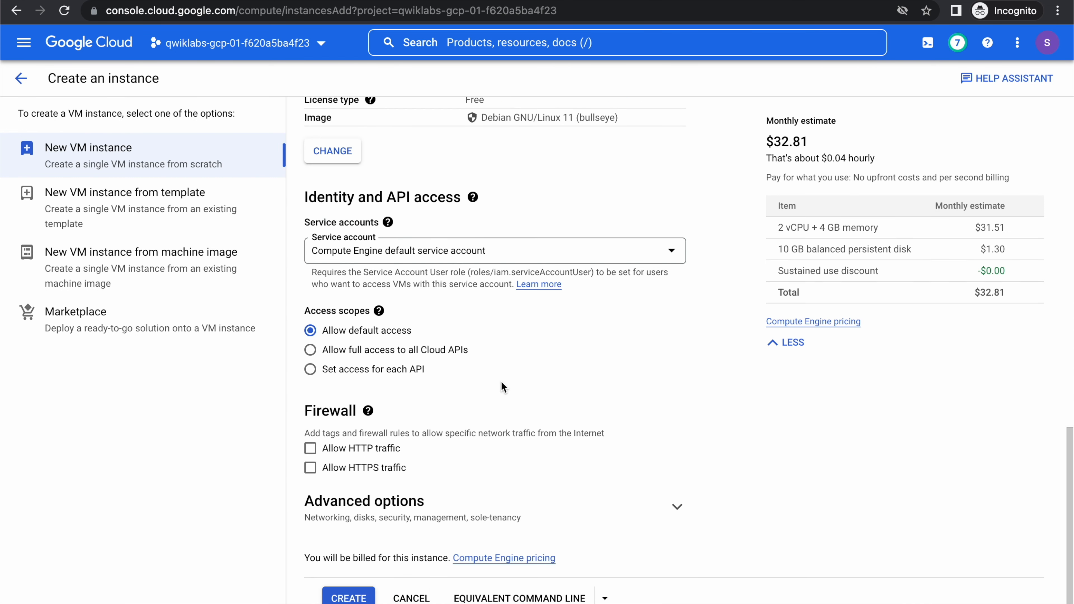
pyautogui.click(343, 598)
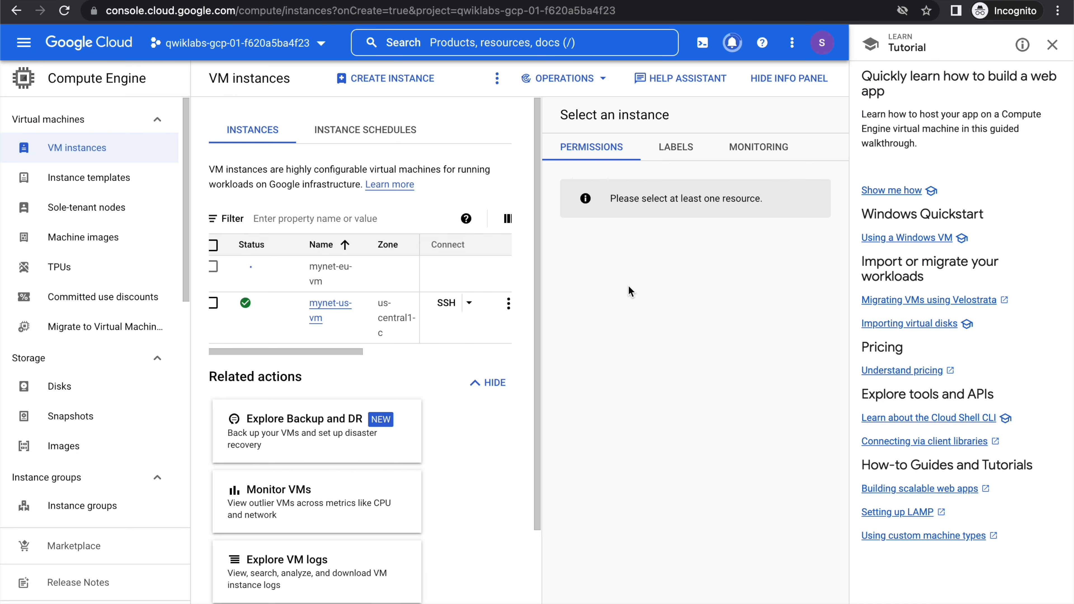
# Hide the tutorial and info panels and open an SSH session to mynet-us-vm in a window placed below the instance list.
pyautogui.click(1053, 45)
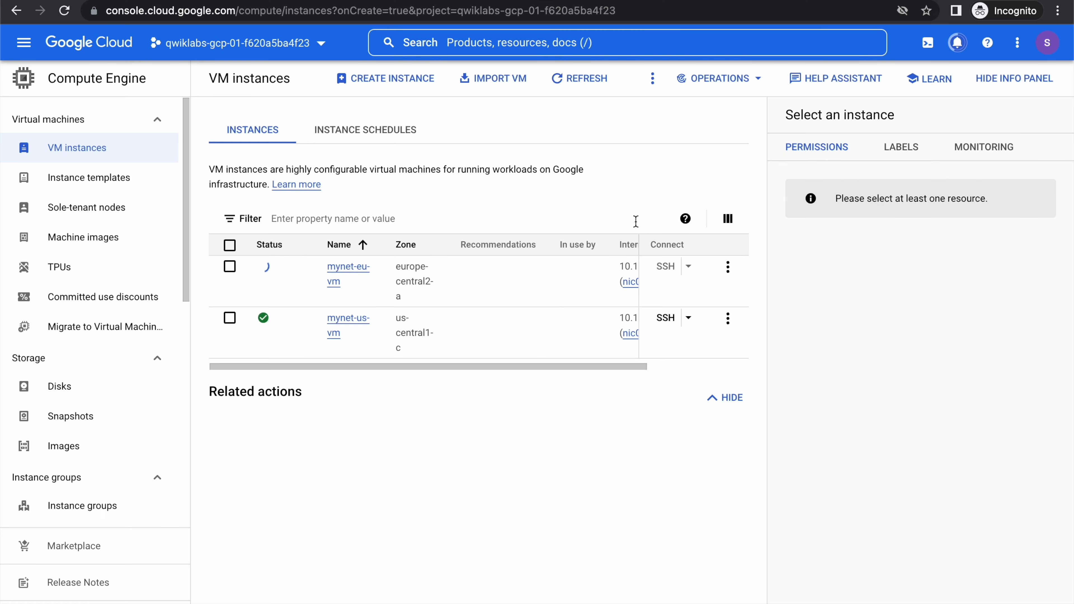
pyautogui.click(980, 95)
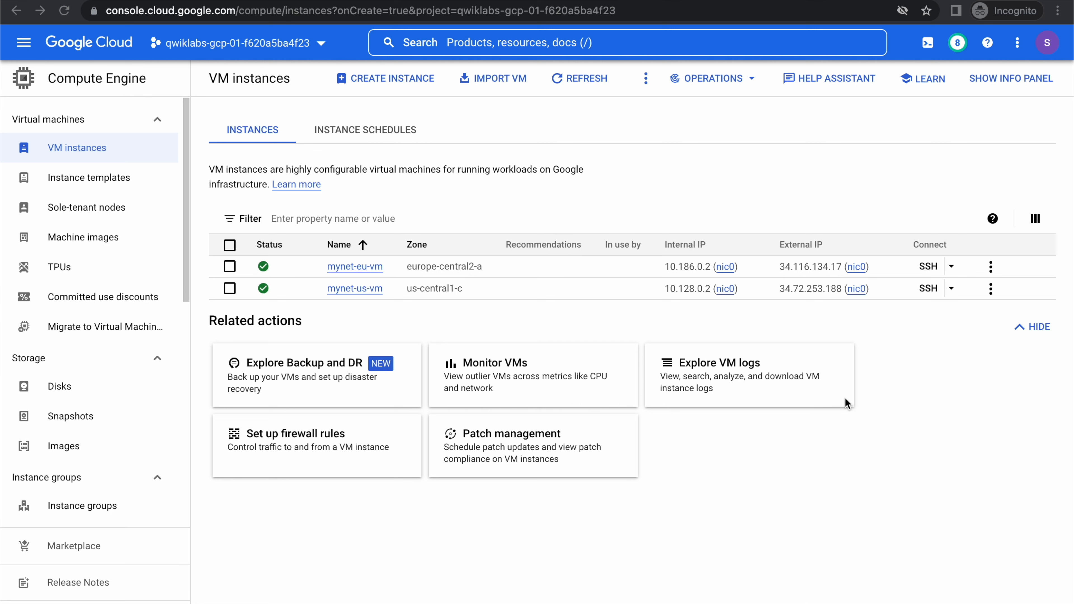
pyautogui.click(924, 288)
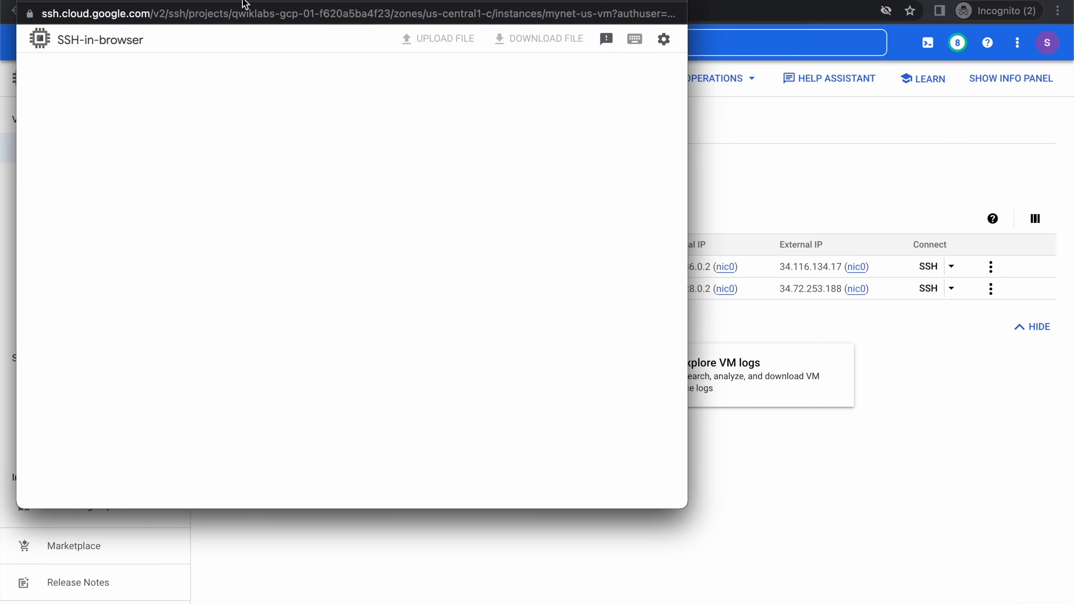
pyautogui.moveTo(246, 1); pyautogui.dragTo(622, 69)
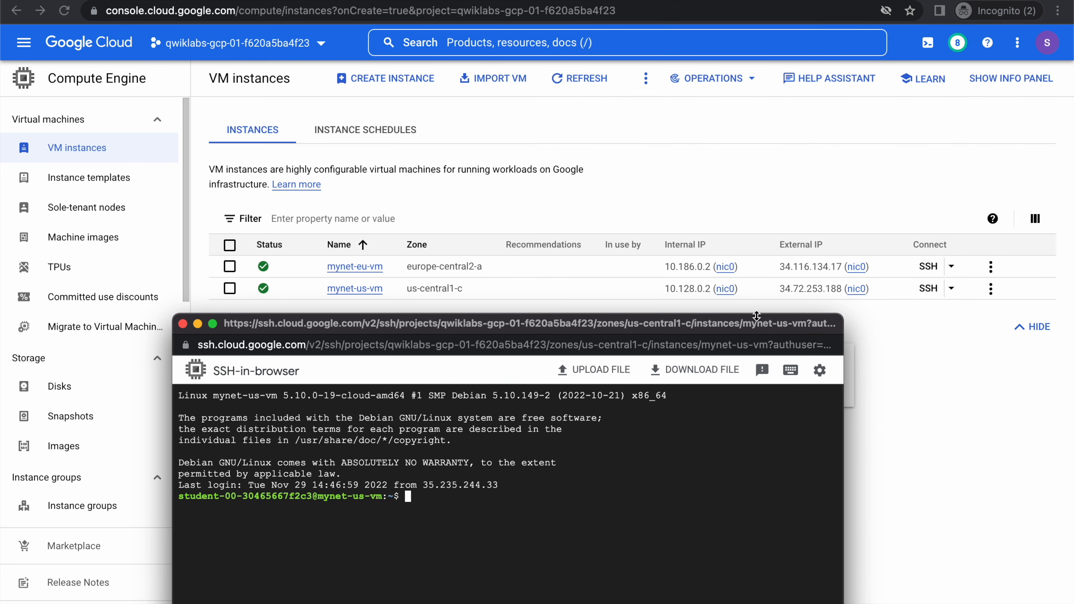
# Copy the internal IP of mynet-eu-vm and ping it from the mynet-us-vm SSH session with ping -c 3 10.186.0.2.
pyautogui.click(541, 262)
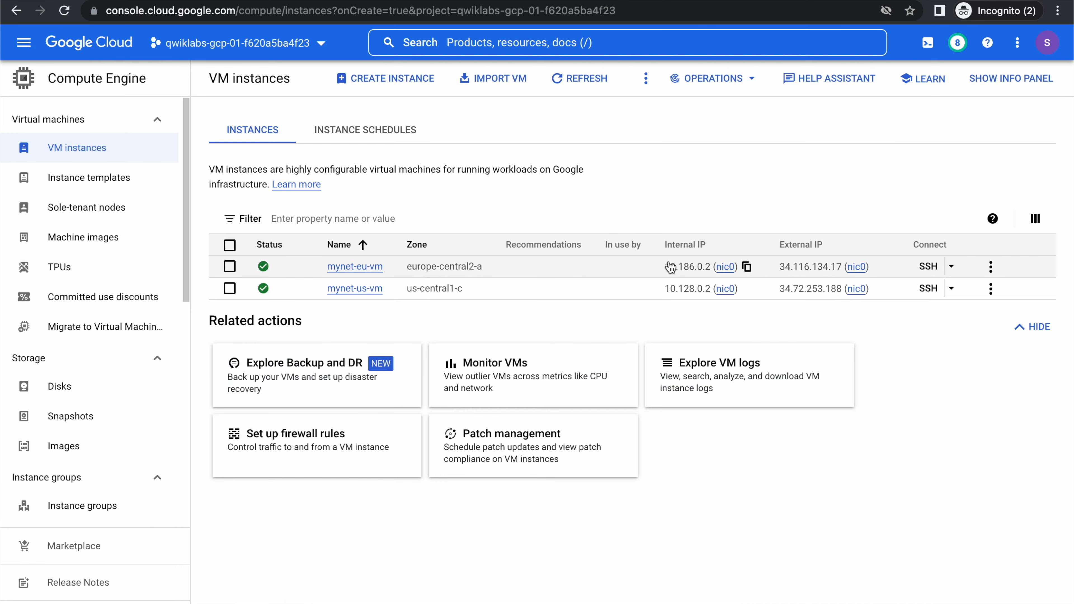
pyautogui.click(746, 267)
pyautogui.press('super+grave')
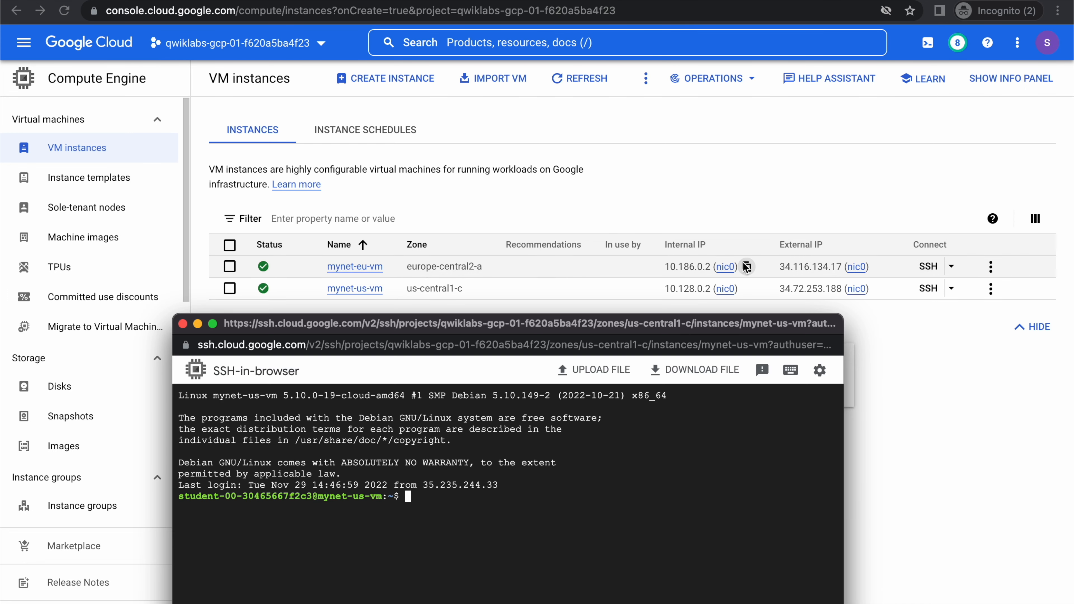
pyautogui.write('pi')
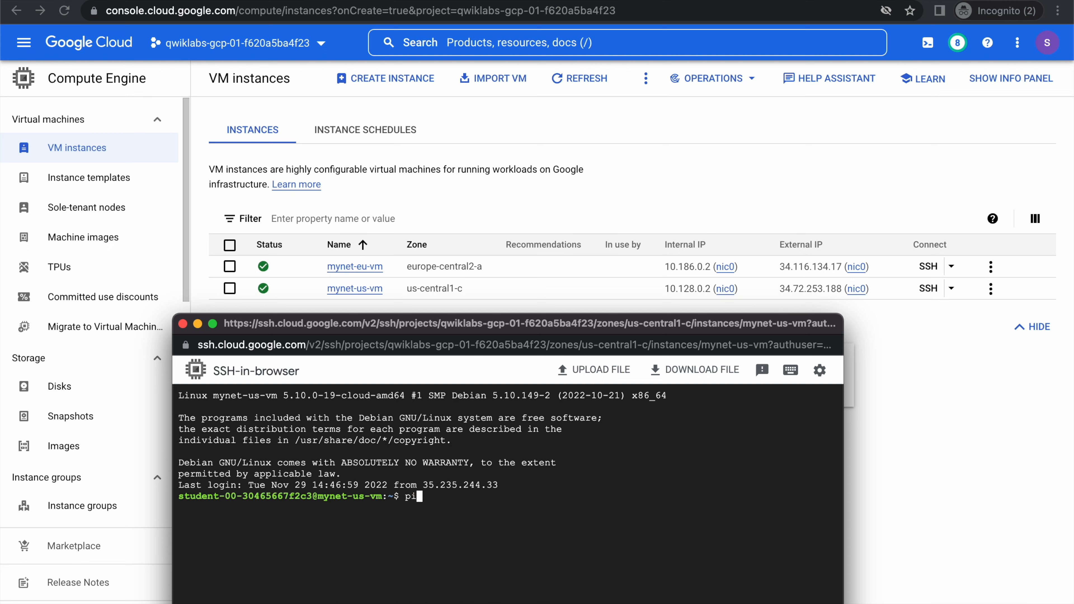
pyautogui.write('ng -c 3')
pyautogui.press('super+v')
pyautogui.press('Return')
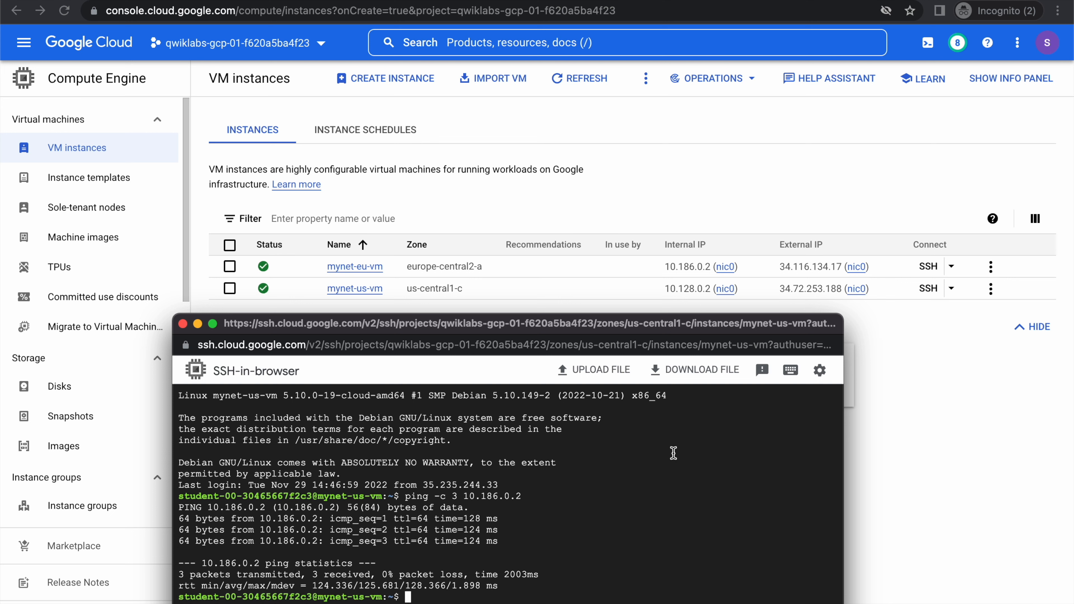
# Copy the external IP of mynet-eu-vm, clear the mynet-us-vm terminal and run ping -c 3 34.116.134.17 there.
pyautogui.click(872, 272)
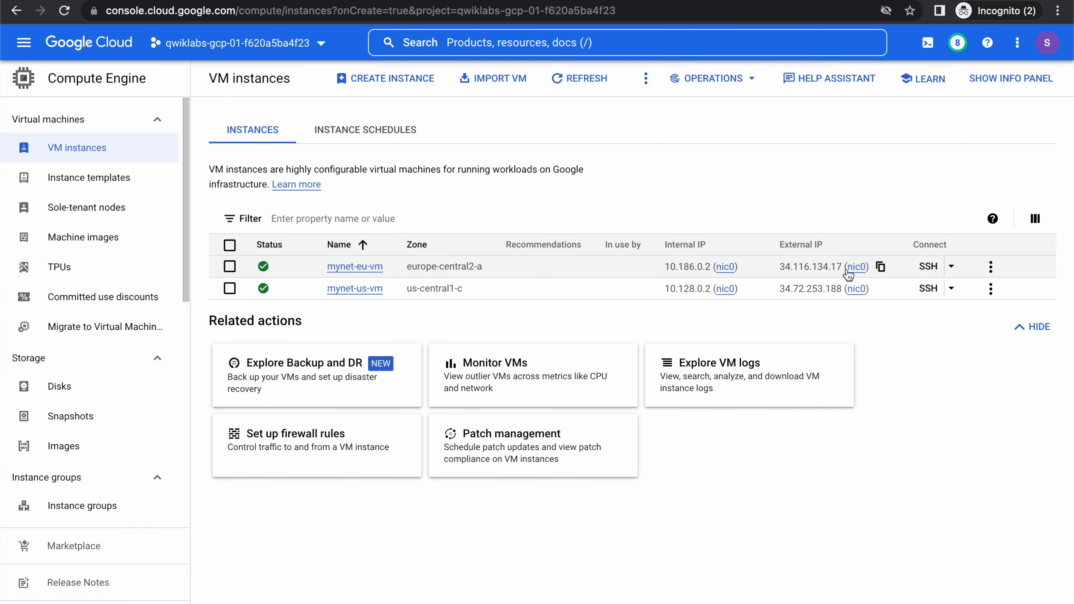
pyautogui.press('super+grave')
pyautogui.write('clear')
pyautogui.press('Return')
pyautogui.write('ping -c 3')
pyautogui.press('super+v')
pyautogui.press('Return')
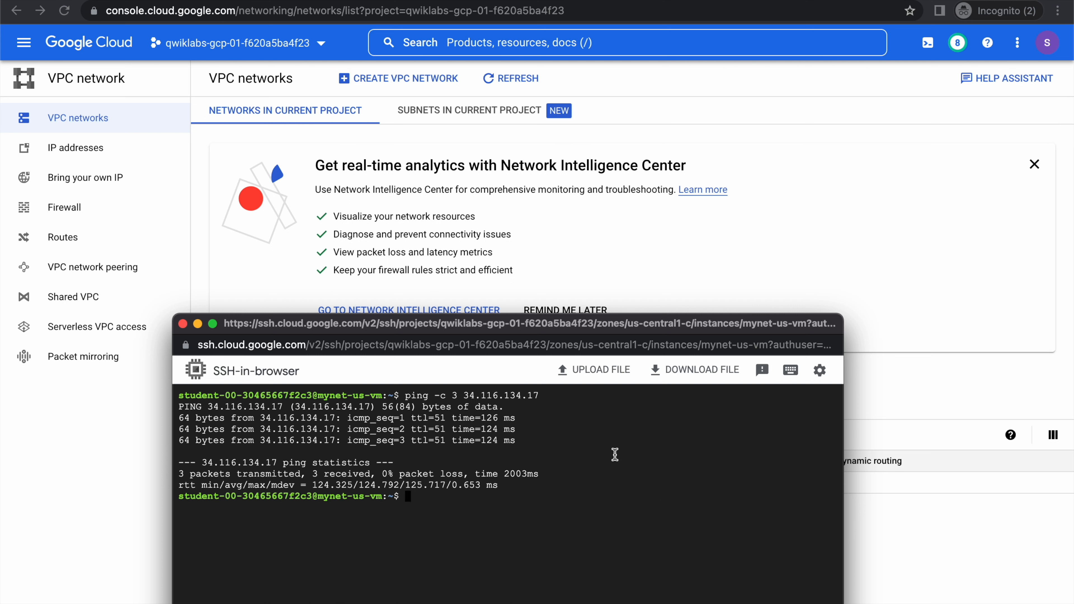
# Duplicate the VPC networks tab, open the firewall rules in it and expand the mynetwork-allow-custom and mynetwork-allow-icmp rows.
pyautogui.rightClick(164, 1)
pyautogui.click(211, 83)
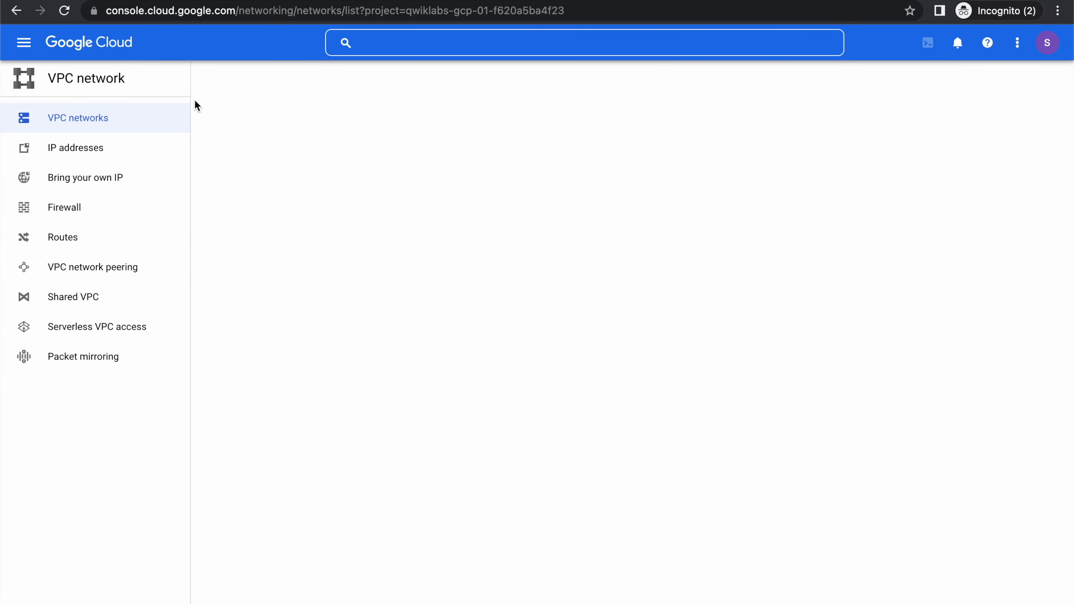
pyautogui.click(75, 208)
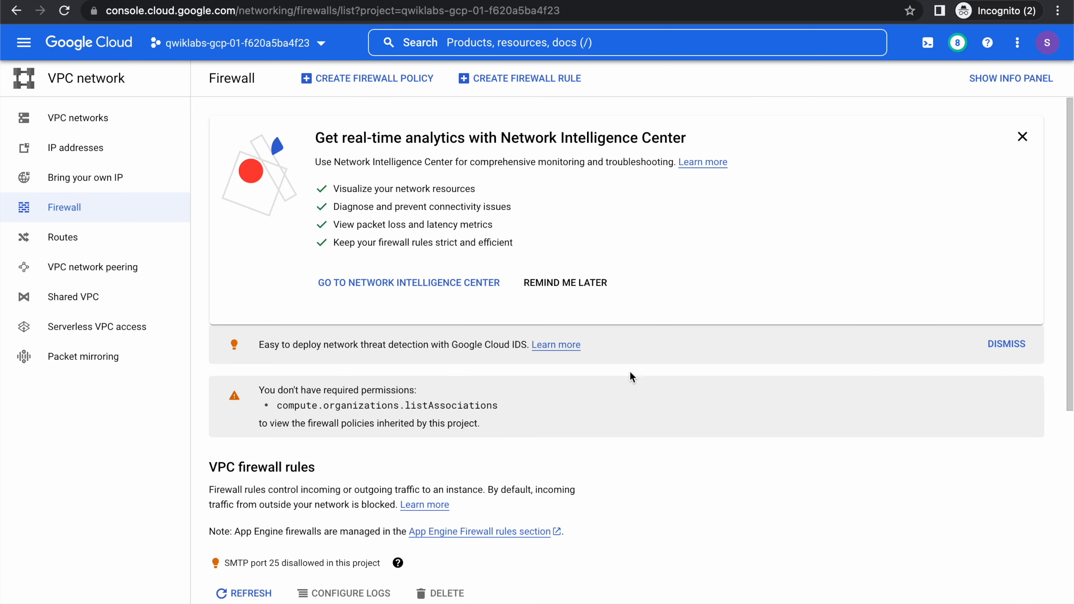
pyautogui.scroll(-8, 631, 377)
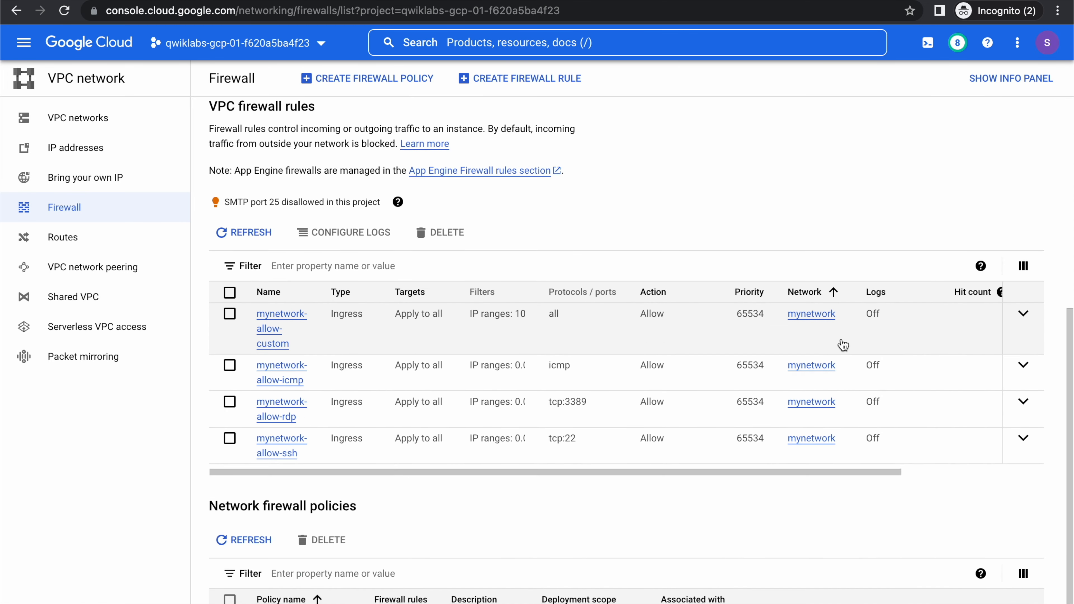
pyautogui.click(1023, 314)
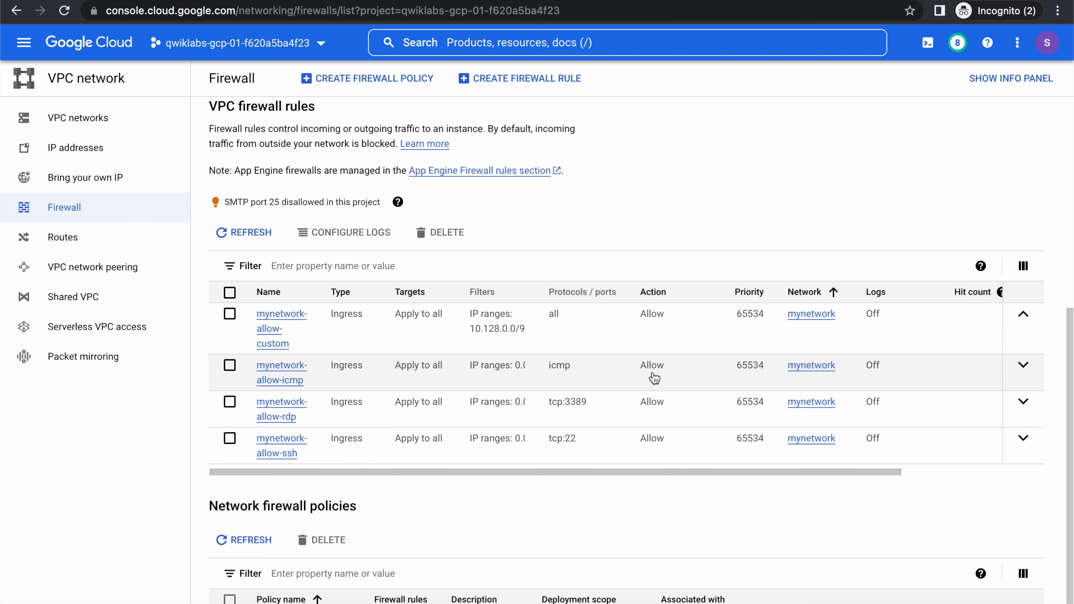
pyautogui.click(1023, 364)
# Delete the mynetwork-allow-icmp firewall rule.
pyautogui.click(230, 364)
pyautogui.click(442, 232)
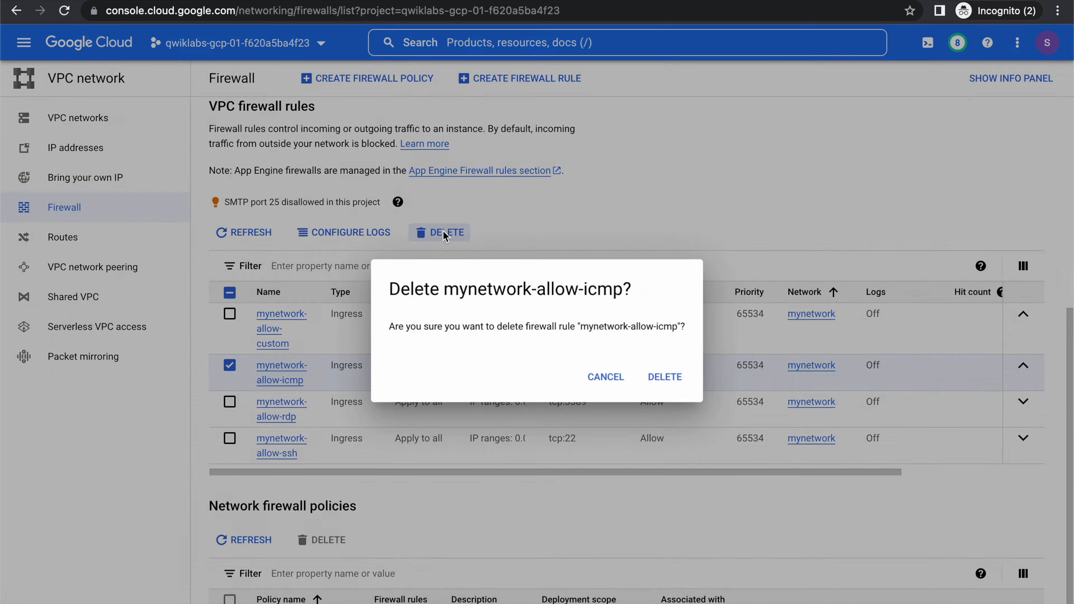
pyautogui.click(666, 377)
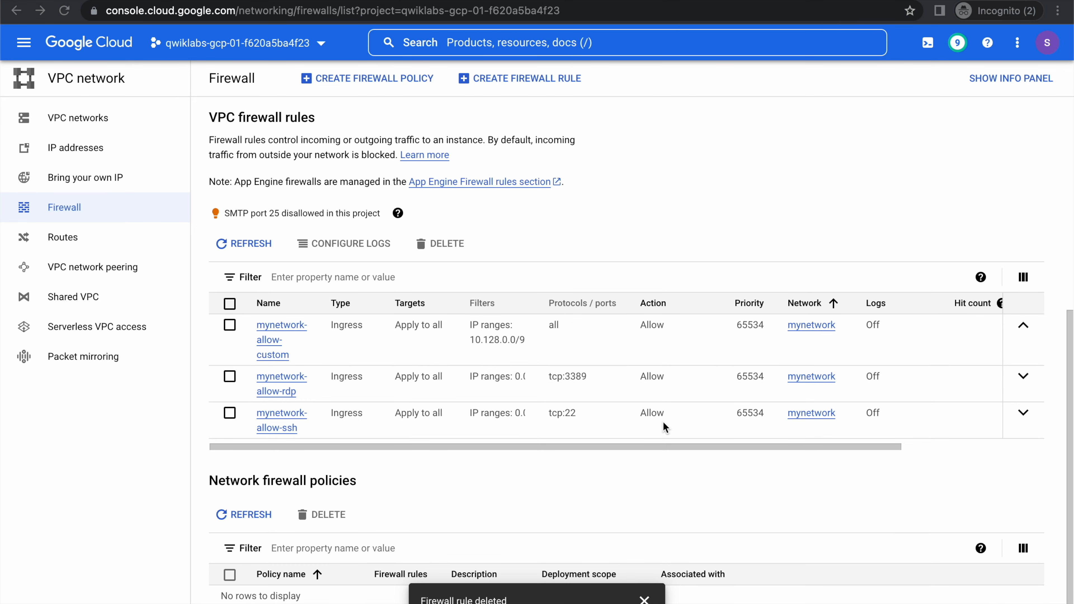
# Return to the mynet-us-vm SSH session, recall the earlier internal-IP ping and cut the command back to ping -c.
pyautogui.click(137, 0)
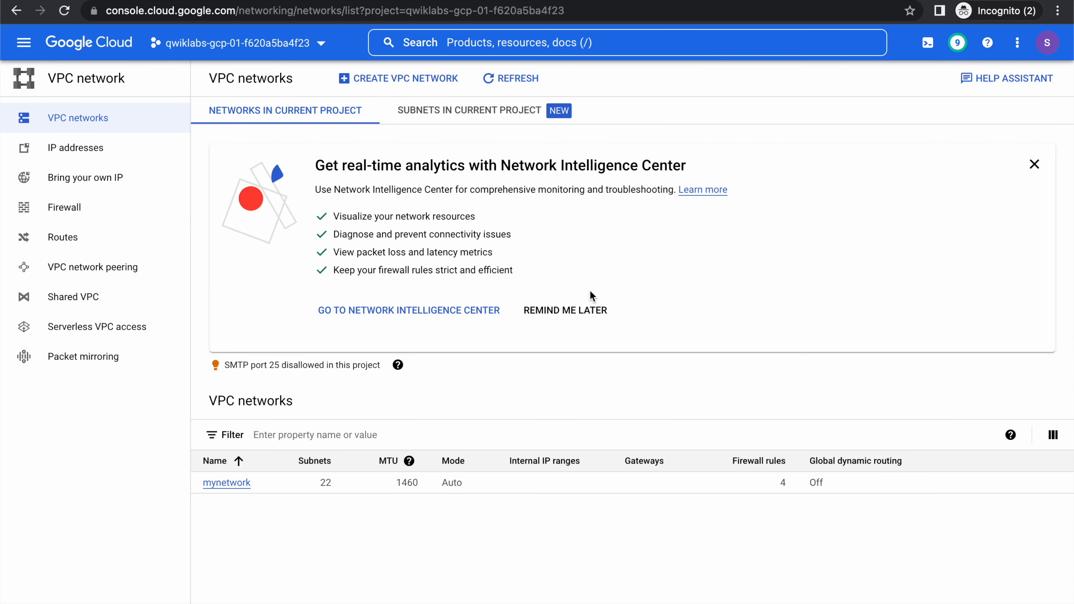
pyautogui.press('super+grave')
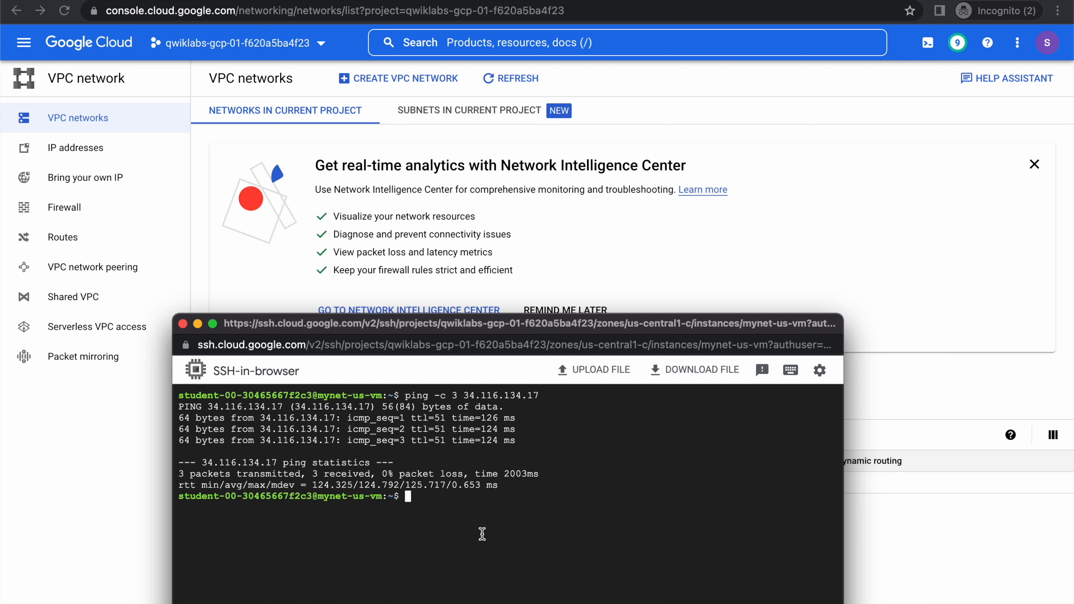
pyautogui.press('Up')
pyautogui.press('Up')
pyautogui.press('Up')
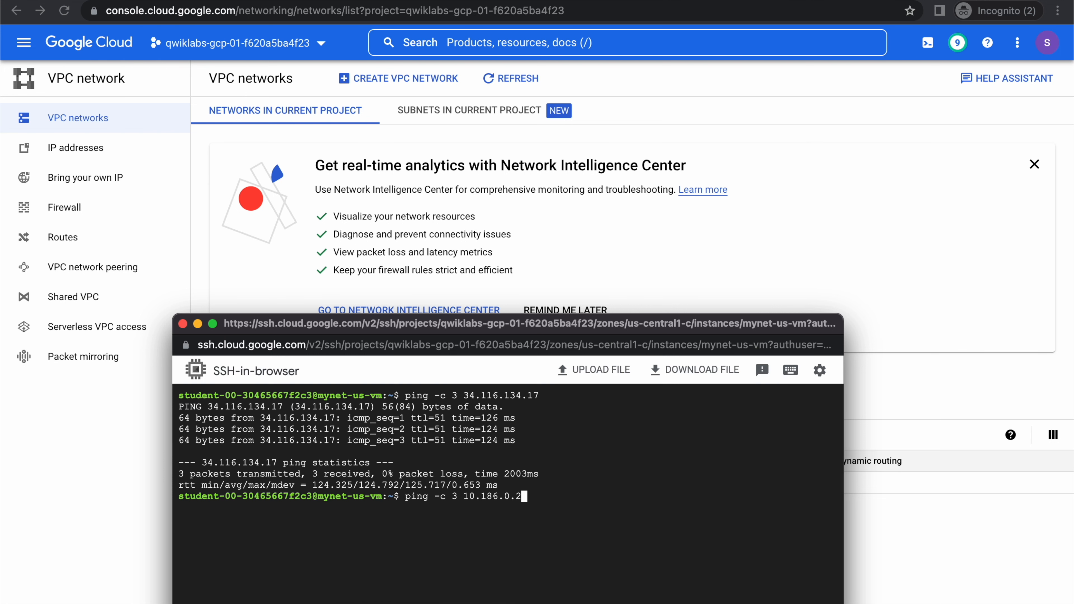
pyautogui.press('BackSpace')
pyautogui.press('BackSpace')
pyautogui.press('BackSpace')
pyautogui.press('BackSpace')
pyautogui.press('BackSpace')
pyautogui.press('BackSpace')
pyautogui.press('BackSpace')
pyautogui.press('BackSpace')
pyautogui.press('BackSpace')
pyautogui.press('BackSpace')
pyautogui.press('BackSpace')
pyautogui.press('BackSpace')
pyautogui.press('super+Tab')
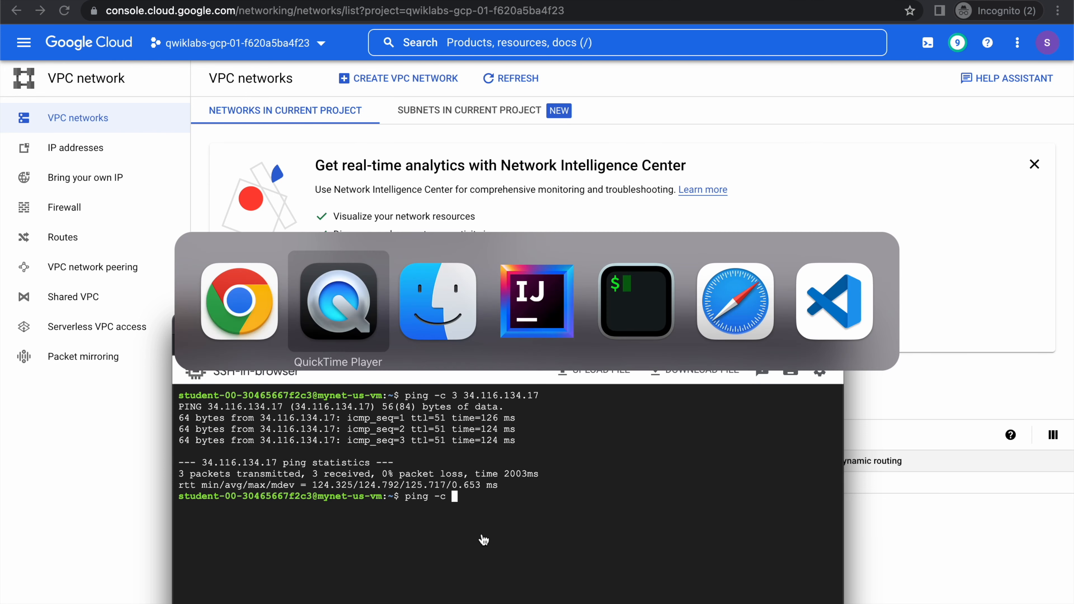
pyautogui.press('super+Tab')
pyautogui.press('super+Tab')
pyautogui.press('super+Tab')
pyautogui.press('super+Tab')
pyautogui.press('super+Tab')
pyautogui.press('super+Tab')
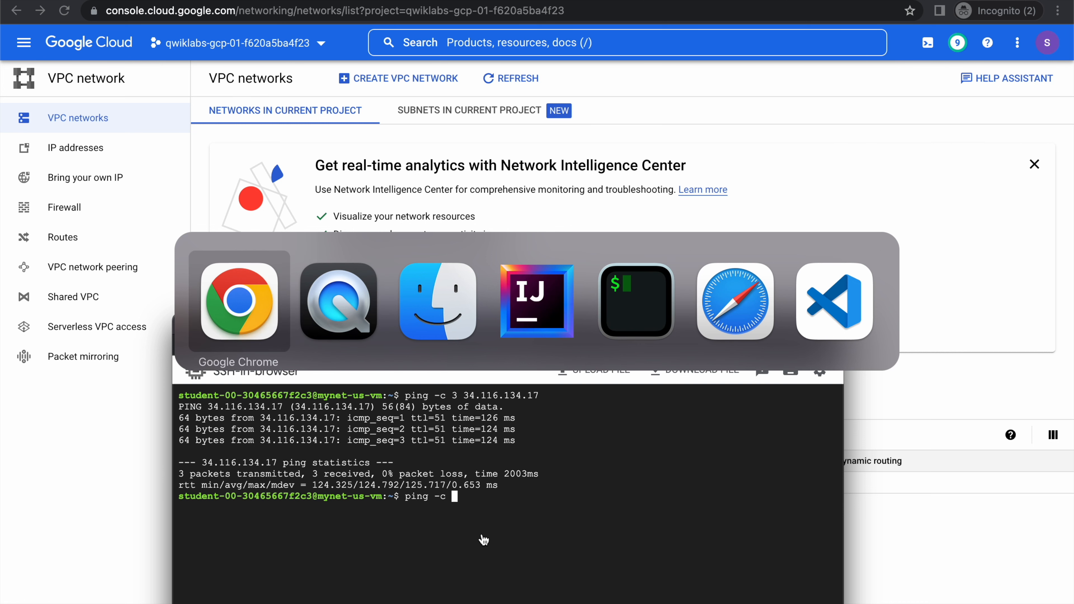
# Copy the internal IP of mynet-eu-vm and try to ping it from the SSH session with ping -c 10.186.0.2.
pyautogui.click(676, 269)
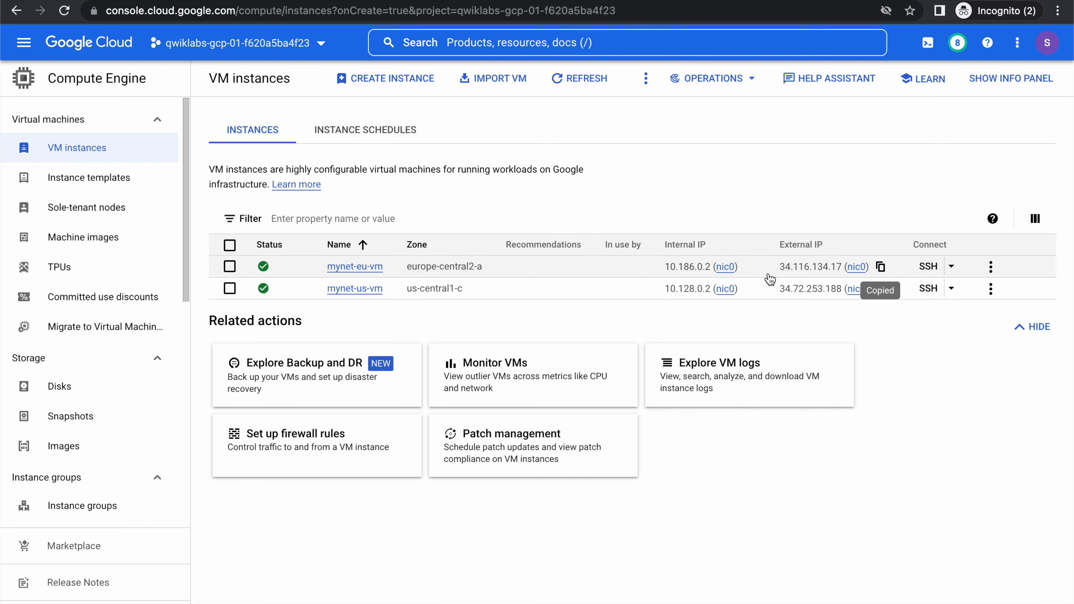
pyautogui.click(747, 266)
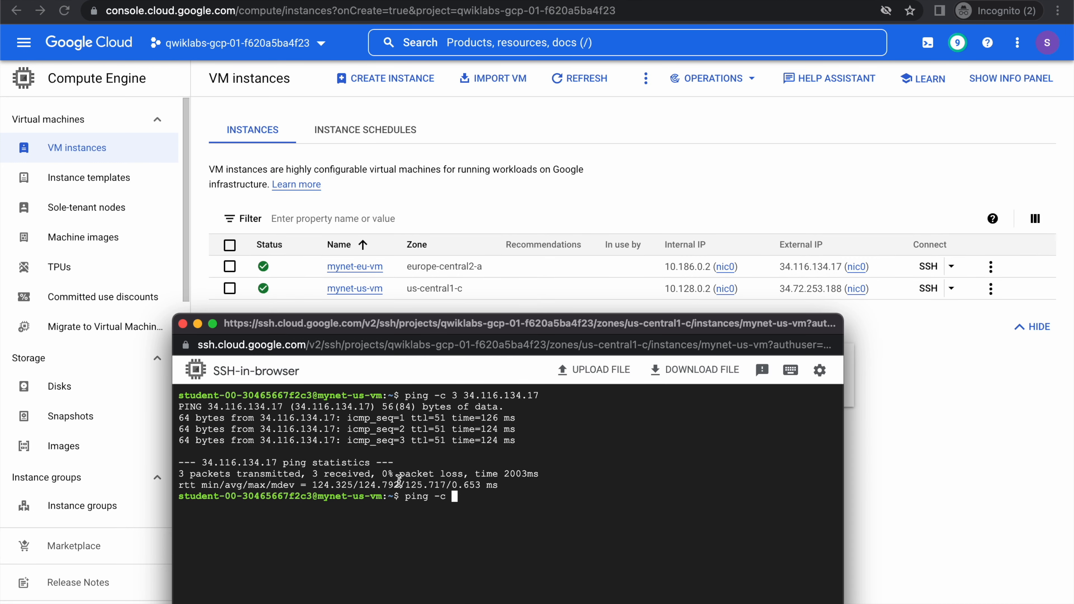
pyautogui.press('super+v')
pyautogui.press('Return')
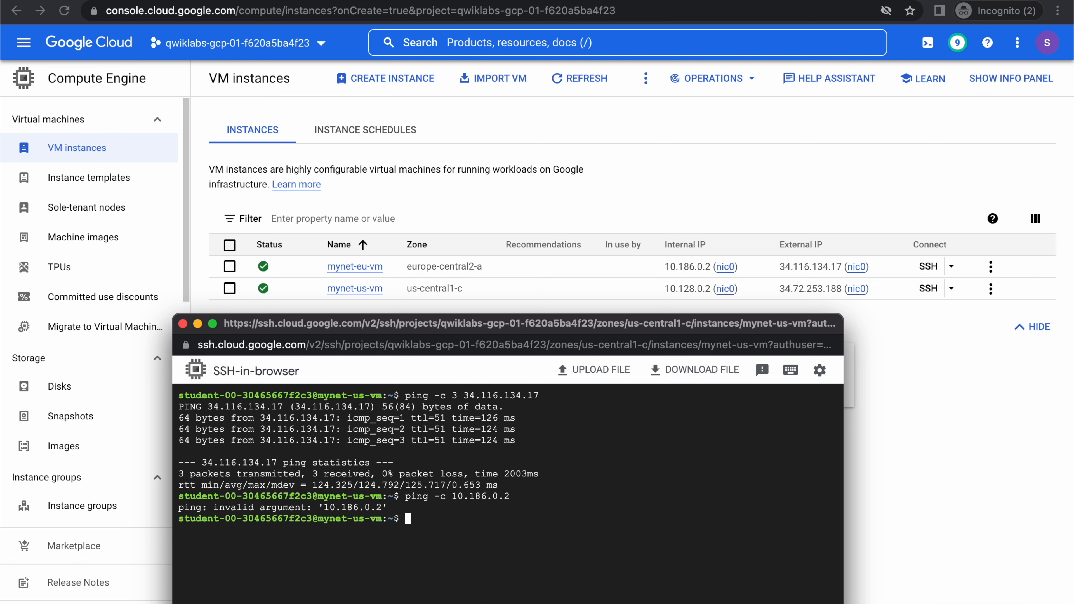
# Ping the internal IP of mynet-eu-vm from mynet-us-vm with ping -c 3 10.186.0.2.
pyautogui.write('ping -c 3')
pyautogui.press('super+v')
pyautogui.press('Return')
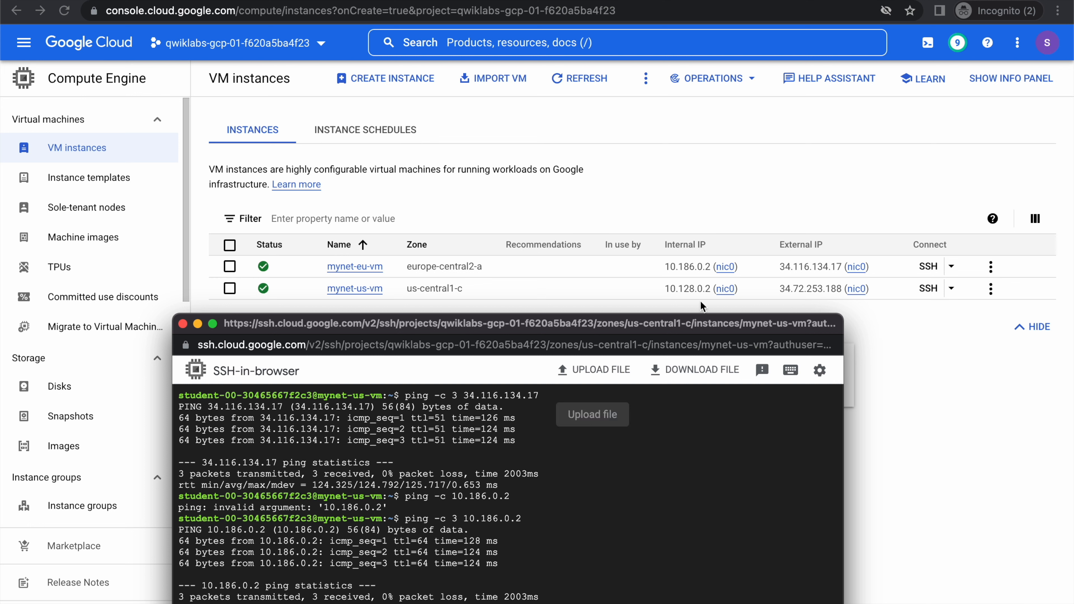
# Copy the external IP of mynet-eu-vm, clear the SSH terminal and try to ping it with ping -c 34.116.134.17.
pyautogui.click(792, 261)
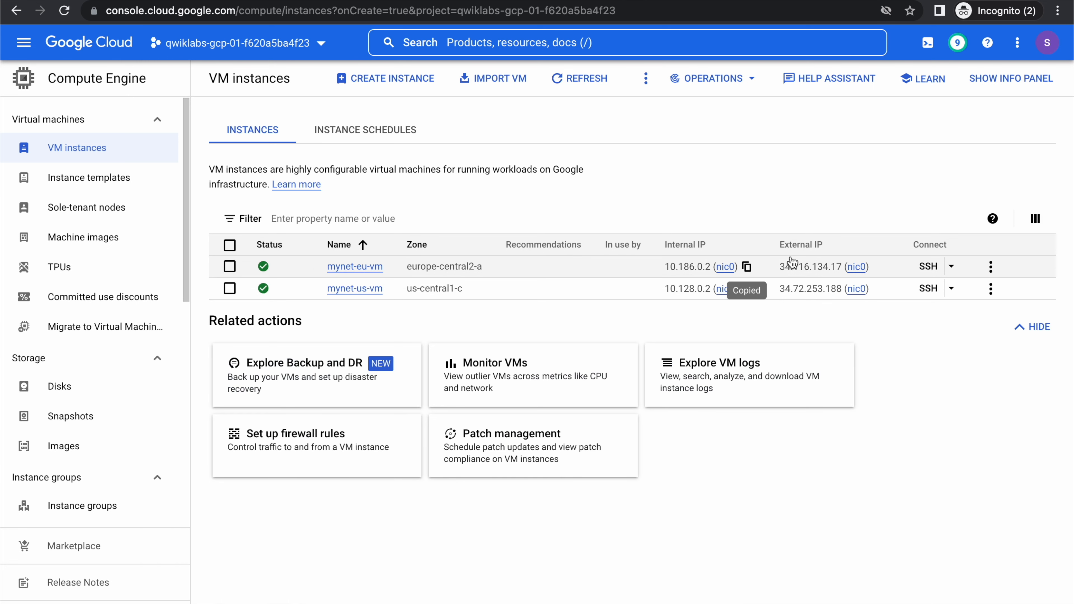
pyautogui.click(880, 266)
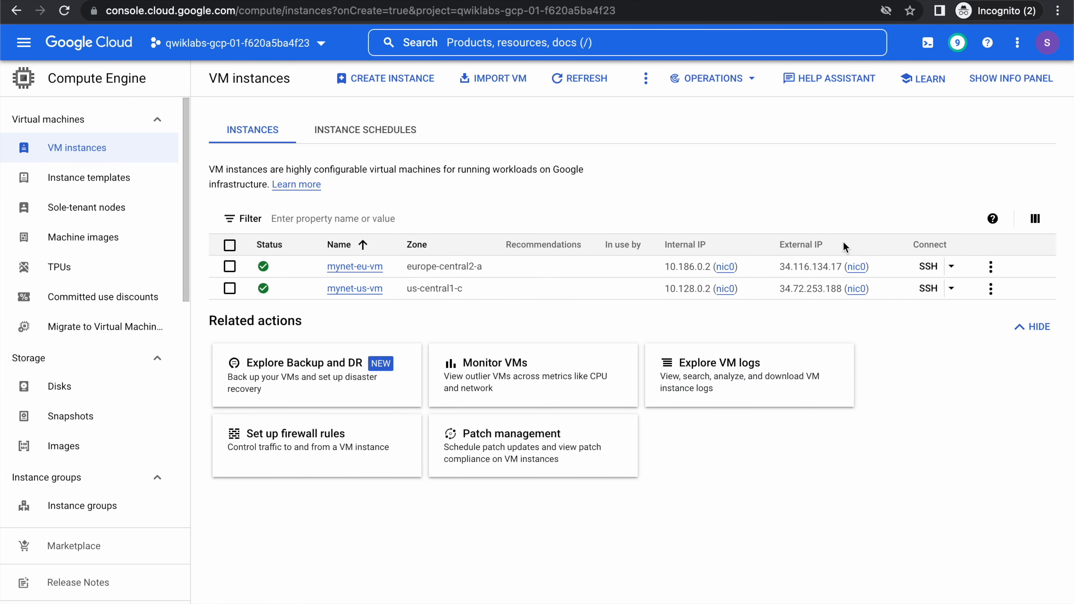
pyautogui.press('super+grave')
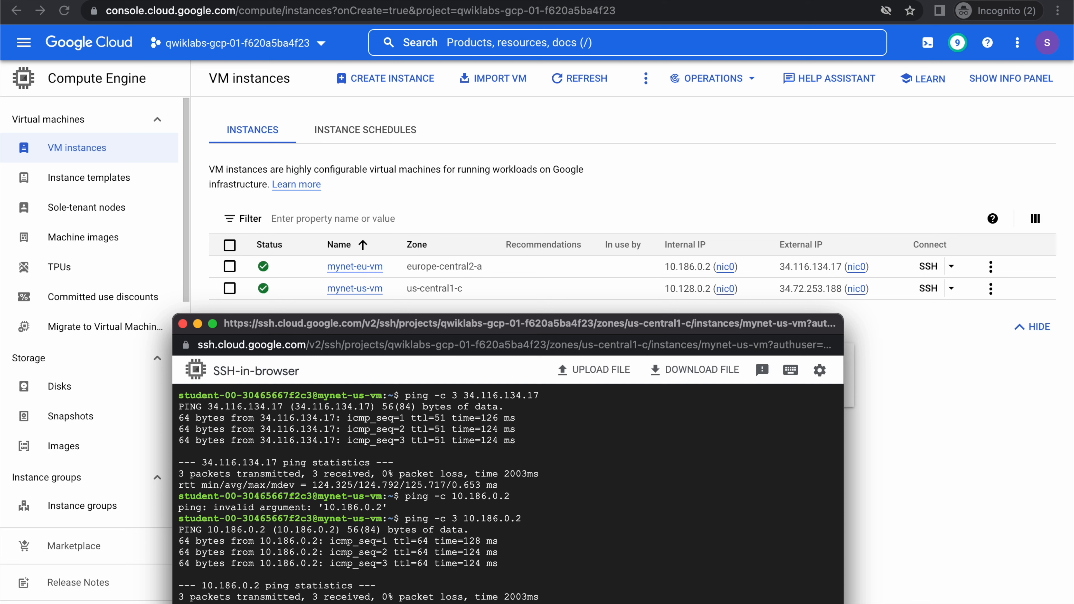
pyautogui.hotkey('ctrl', 'l')
pyautogui.write('ping -c')
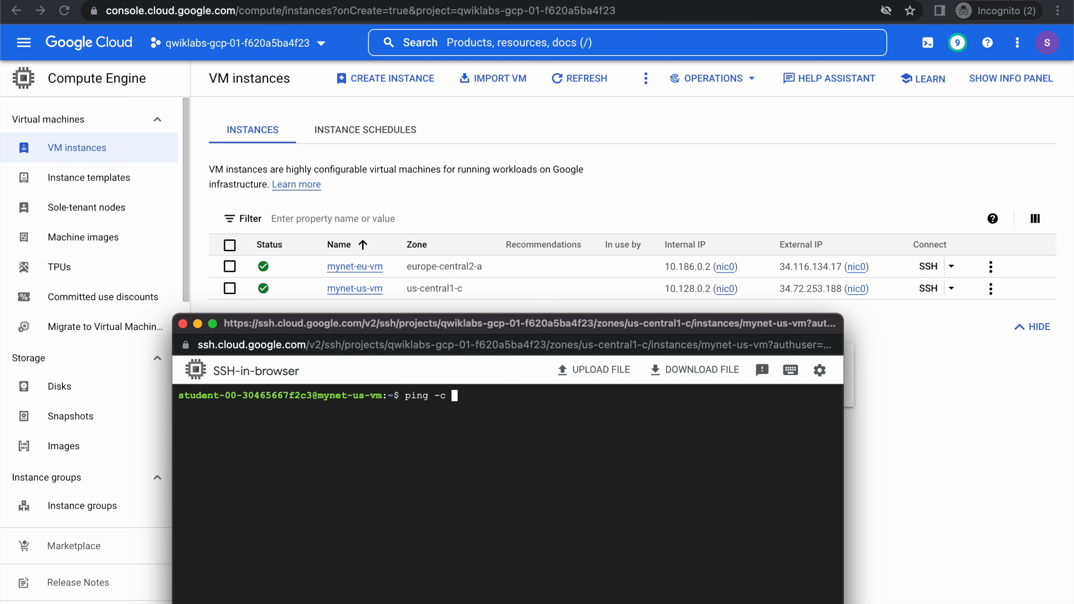
pyautogui.press('super+v')
pyautogui.press('Return')
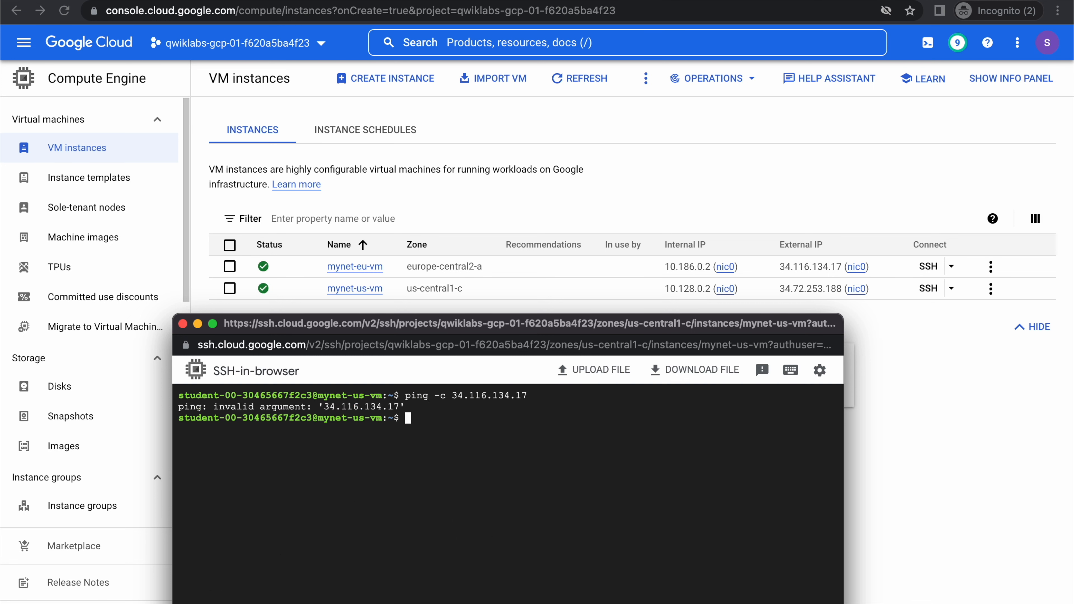
# Ping the external IP of mynet-eu-vm with ping -c 3 34.116.134.17, interrupting the command if no replies arrive.
pyautogui.write('ping -c 3')
pyautogui.press('super+v')
pyautogui.press('Return')
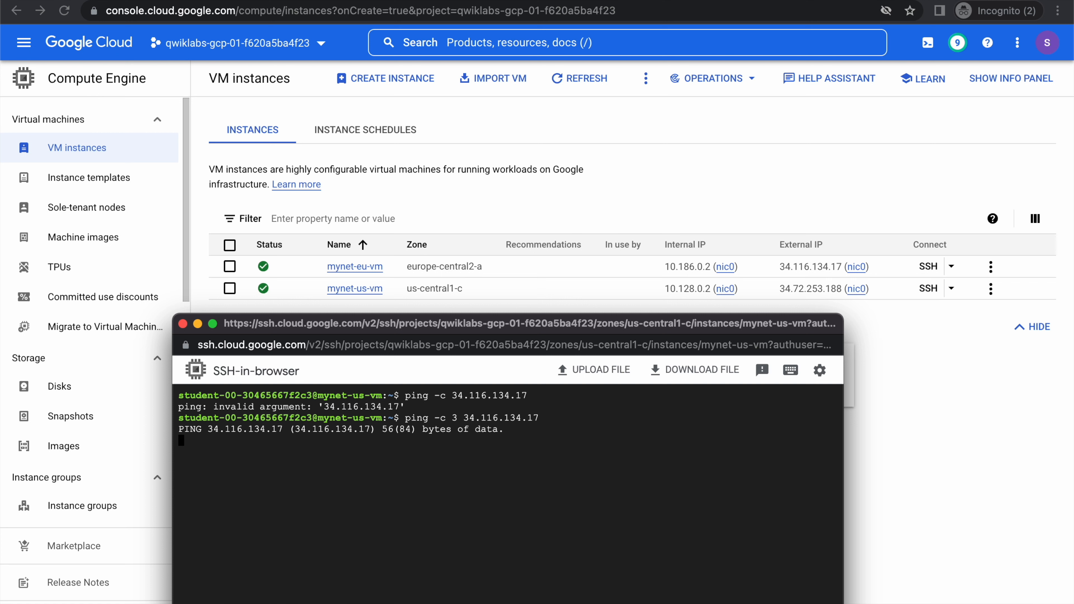
pyautogui.hotkey('ctrl', 'c')
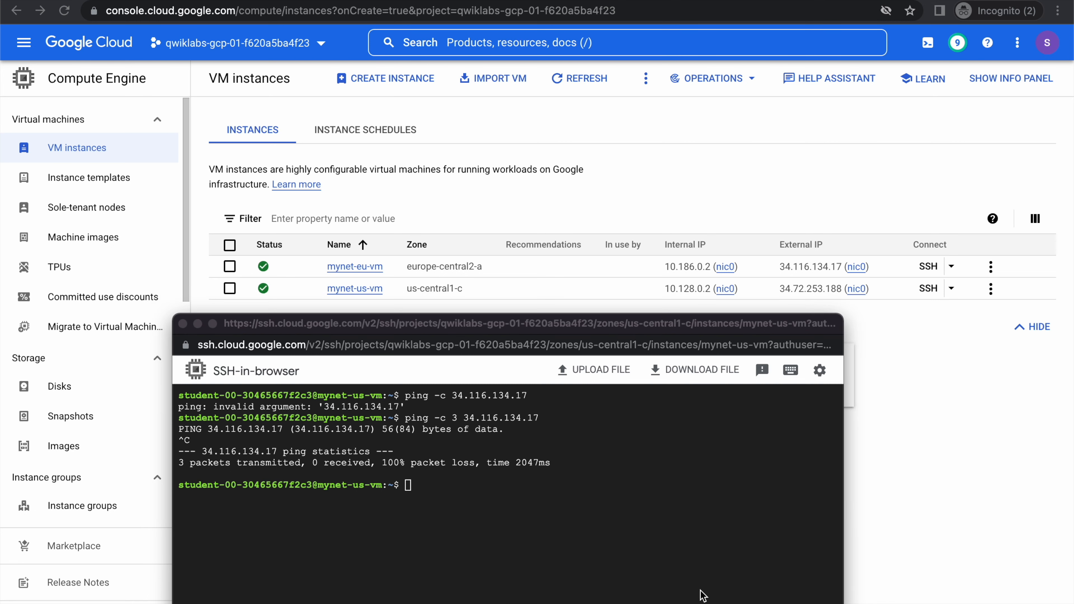
# Return to the firewall rules tab and delete the mynetwork-allow-custom rule.
pyautogui.click(583, 468)
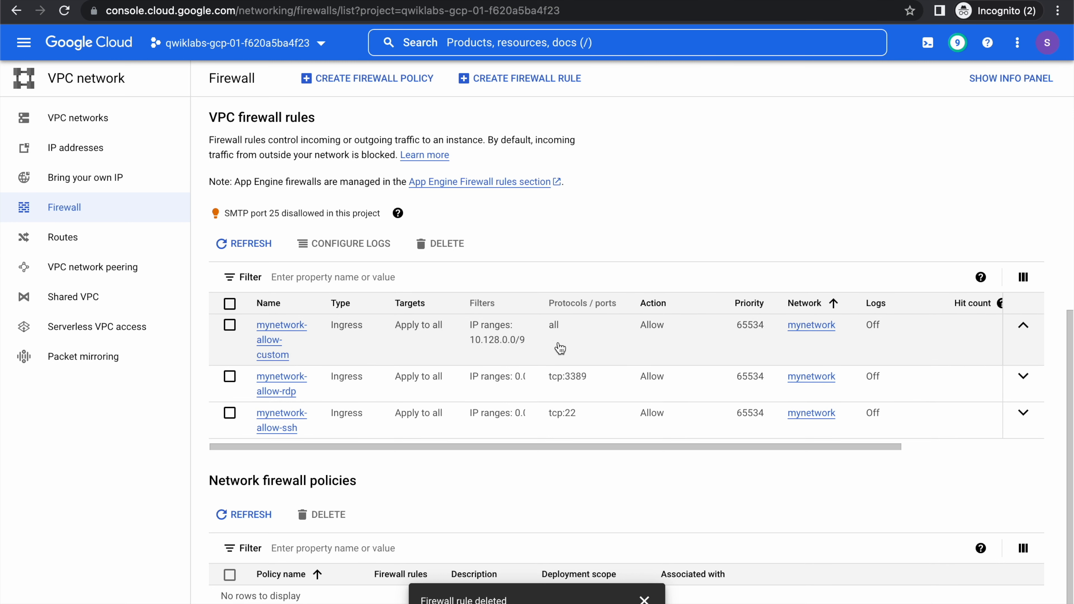
pyautogui.click(230, 326)
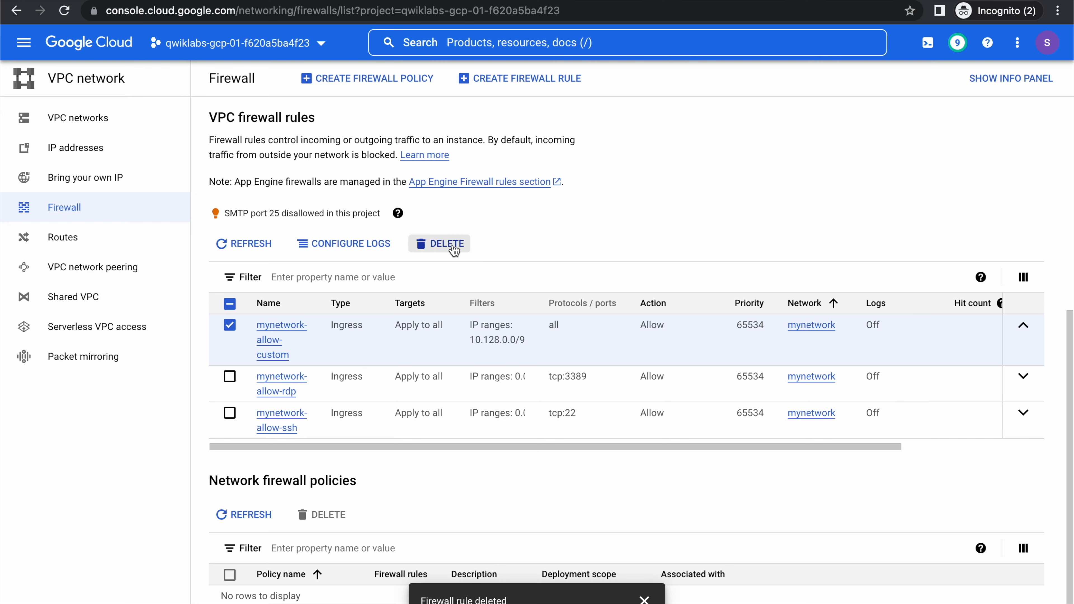
pyautogui.click(442, 243)
pyautogui.click(684, 380)
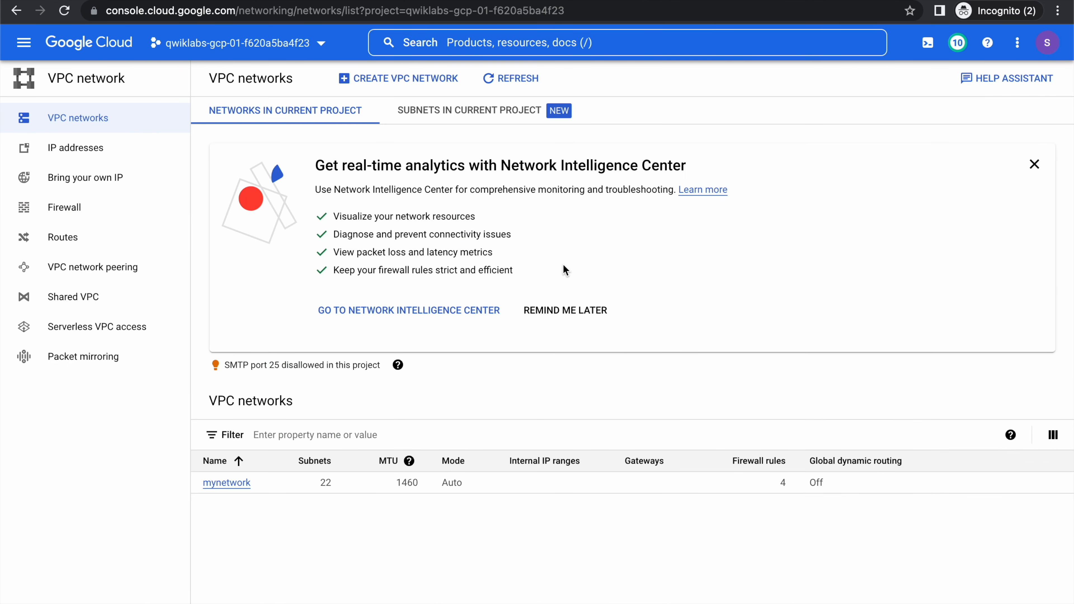
# Rerun the last command, ping -c 3 10.186.0.2, in the mynet-us-vm SSH session and interrupt it.
pyautogui.press('super+grave')
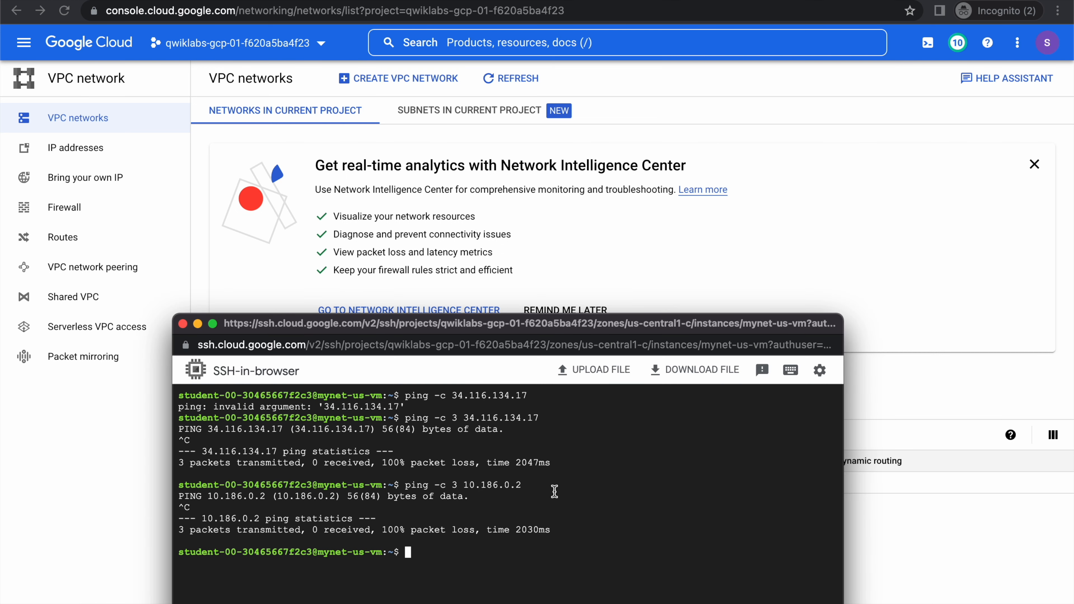
pyautogui.press('Up')
pyautogui.press('Return')
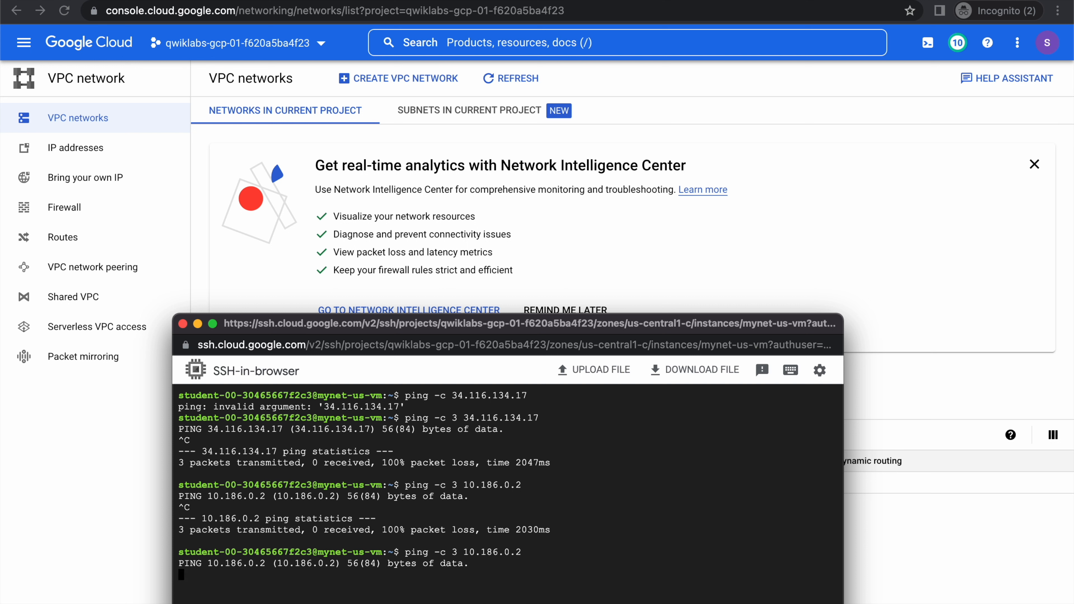
pyautogui.hotkey('ctrl', 'c')
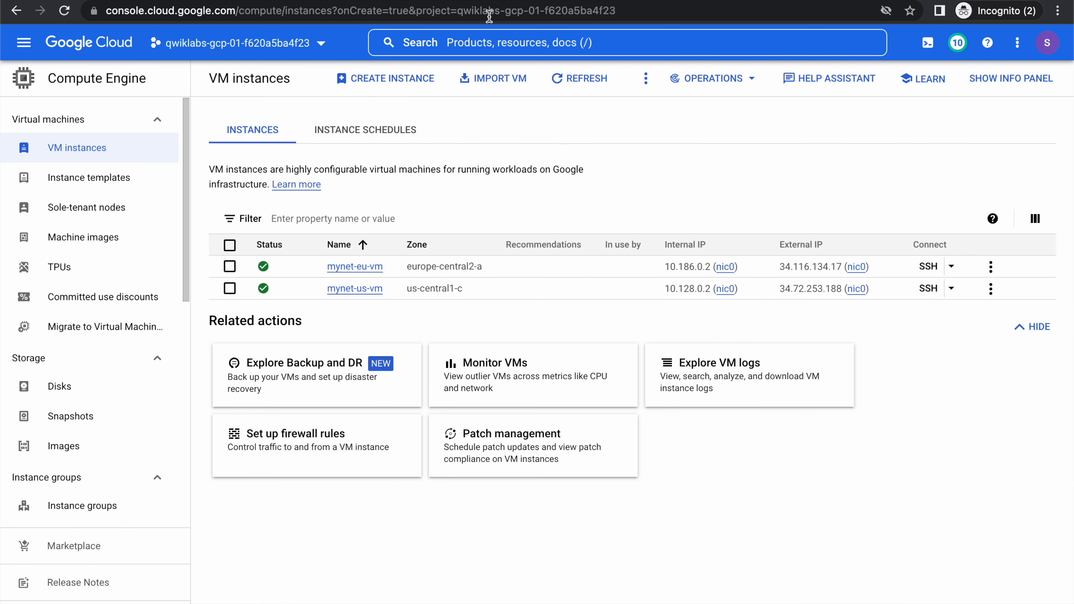
# Copy the internal IP of mynet-eu-vm again, clear the SSH terminal, run ping -c 3 10.186.0.2 and interrupt it.
pyautogui.click(748, 267)
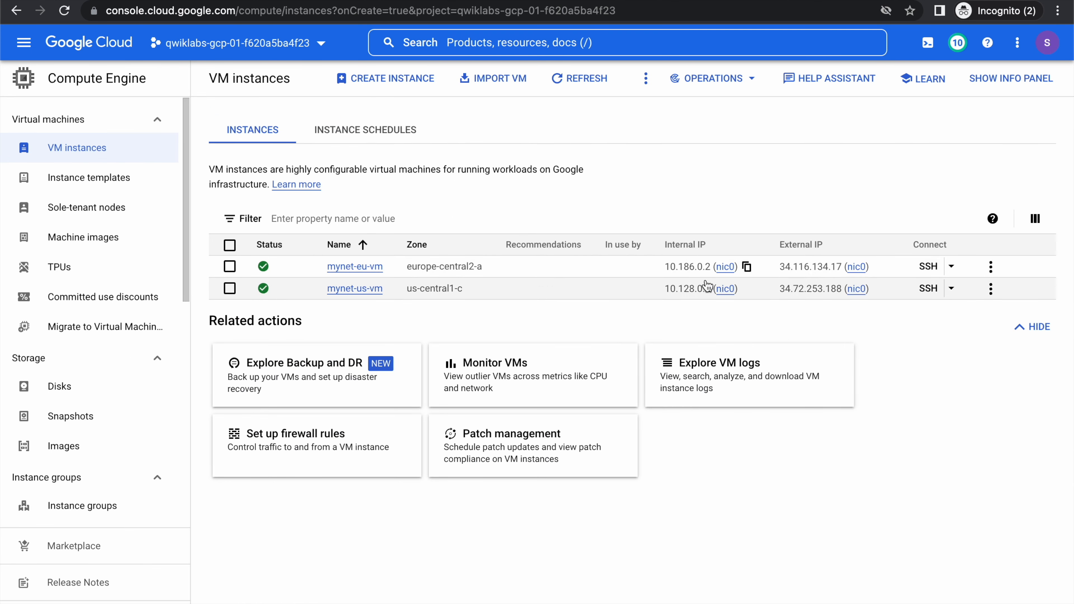
pyautogui.press('super+grave')
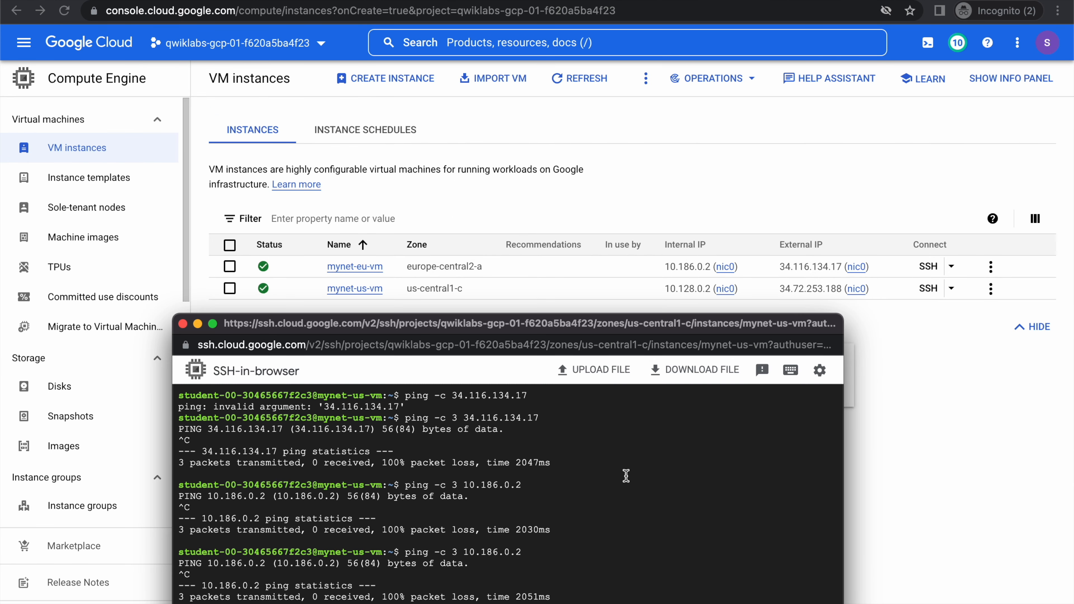
pyautogui.hotkey('ctrl', 'l')
pyautogui.write('ping')
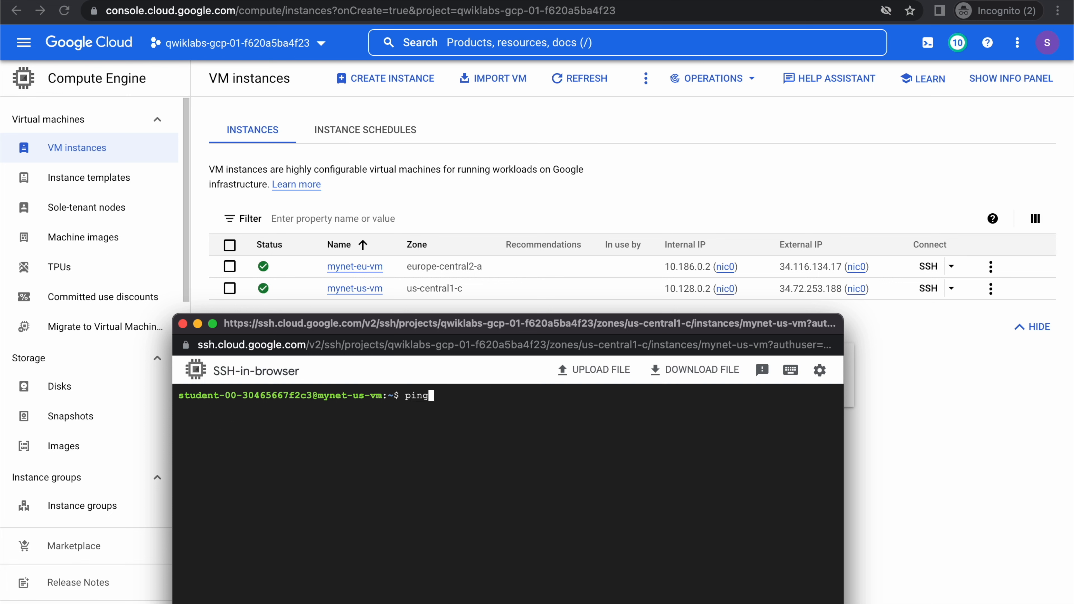
pyautogui.write(' -c 3 10.186.0.2')
pyautogui.press('super+v')
pyautogui.press('Return')
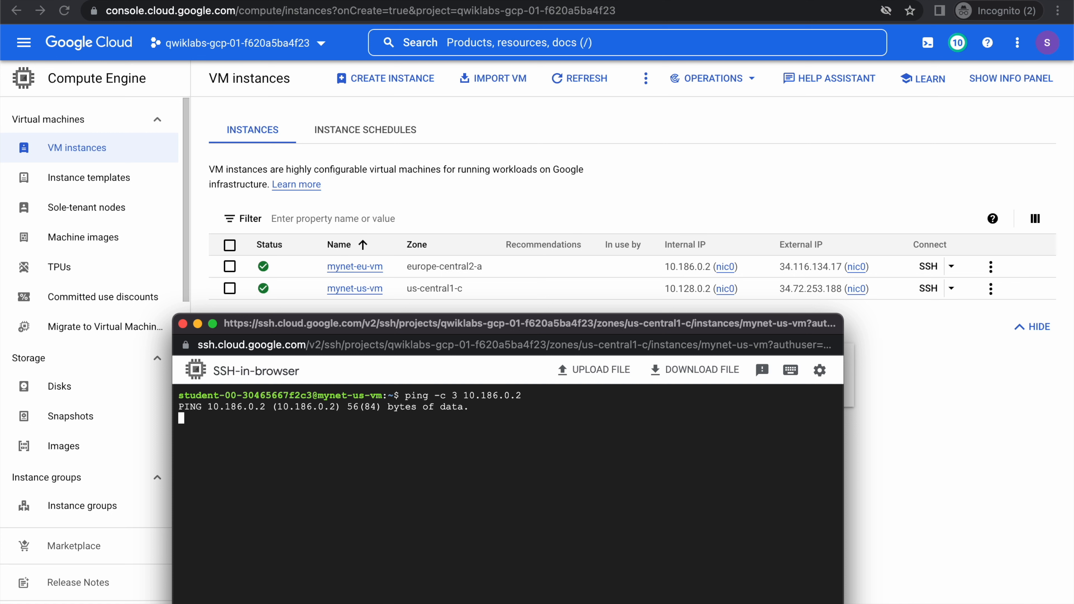
pyautogui.hotkey('ctrl', 'c')
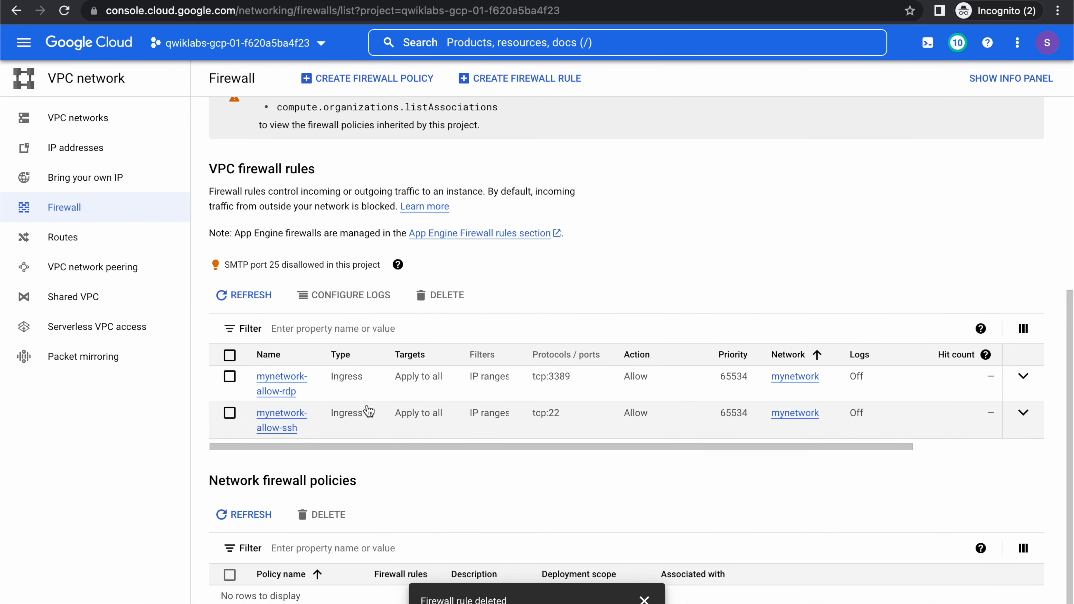
# Find the mynetwork-allow-ssh rule by searching the page for "ssh" and delete that firewall rule.
pyautogui.hotkey('ctrl', 'f')
pyautogui.write('ssh')
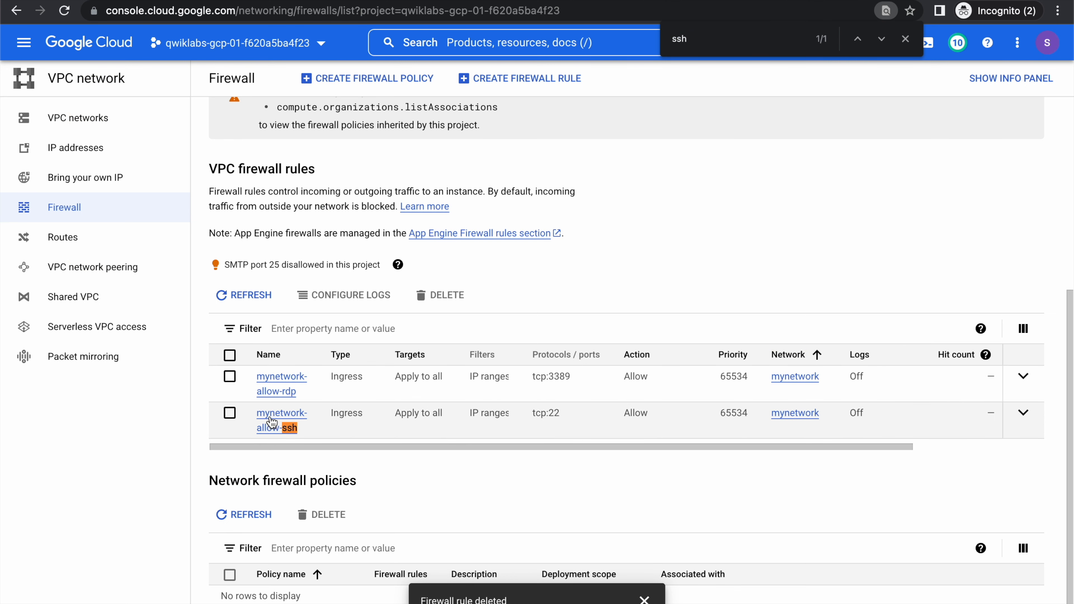
pyautogui.click(229, 413)
pyautogui.click(442, 296)
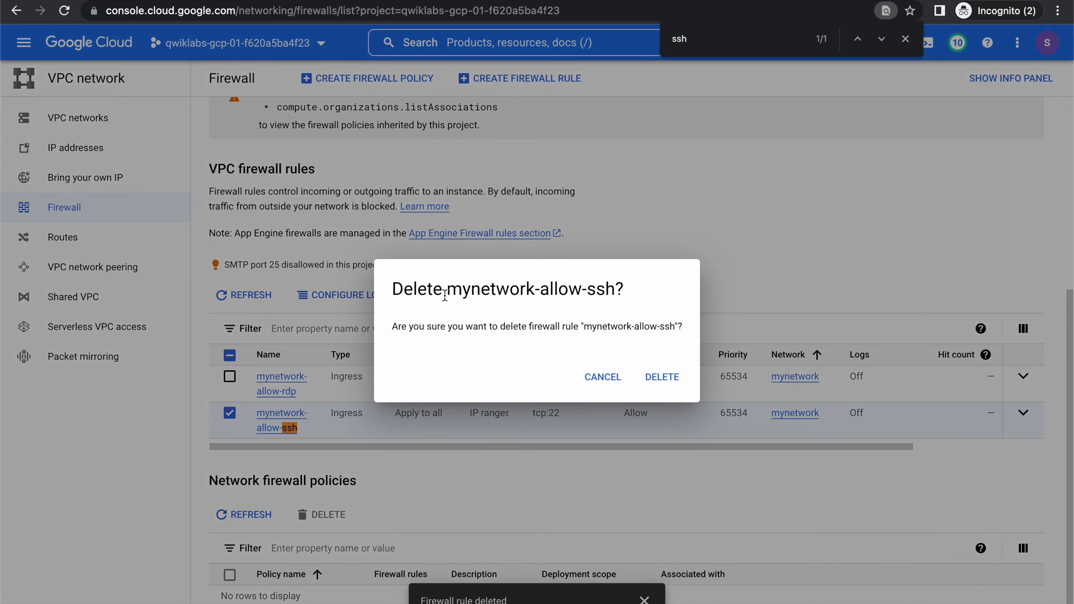
pyautogui.click(653, 375)
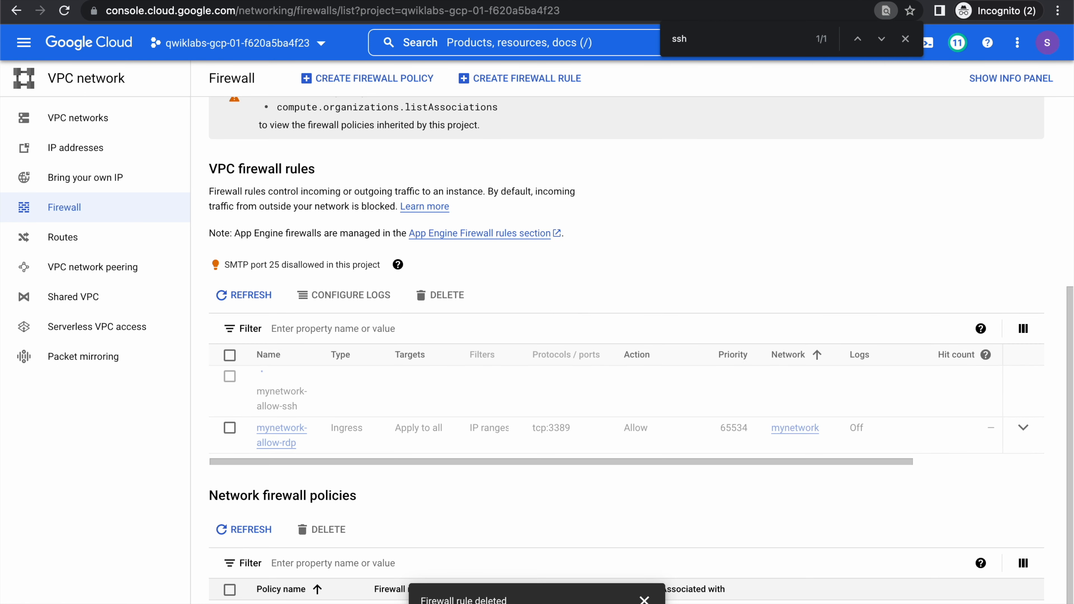
# Return to the VM instances page, close the old SSH session, try a new SSH connection to mynet-us-vm, and close its window.
pyautogui.click(144, 1)
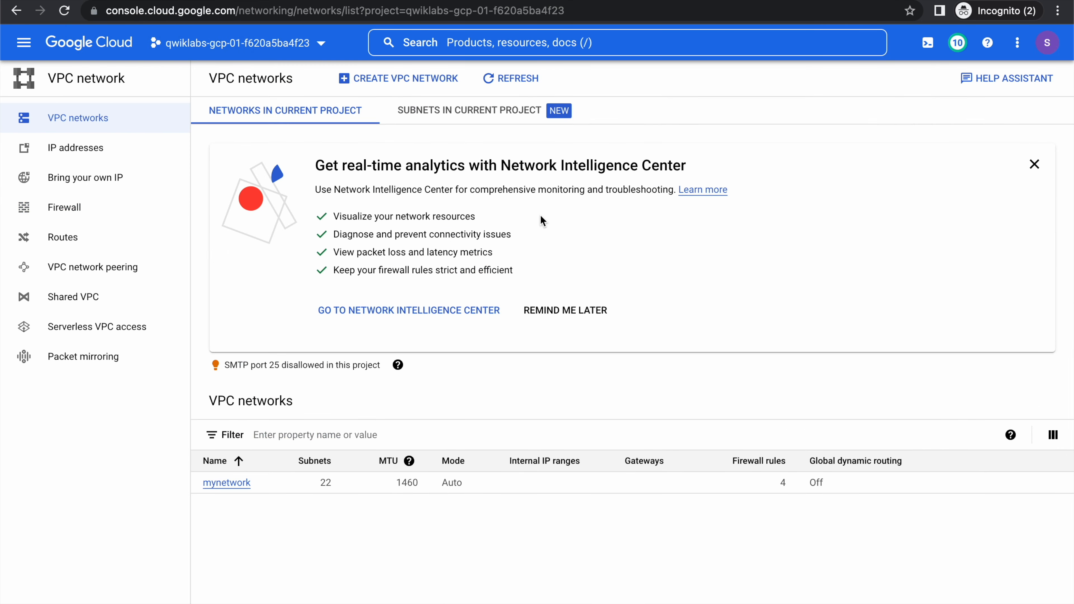
pyautogui.click(482, 1)
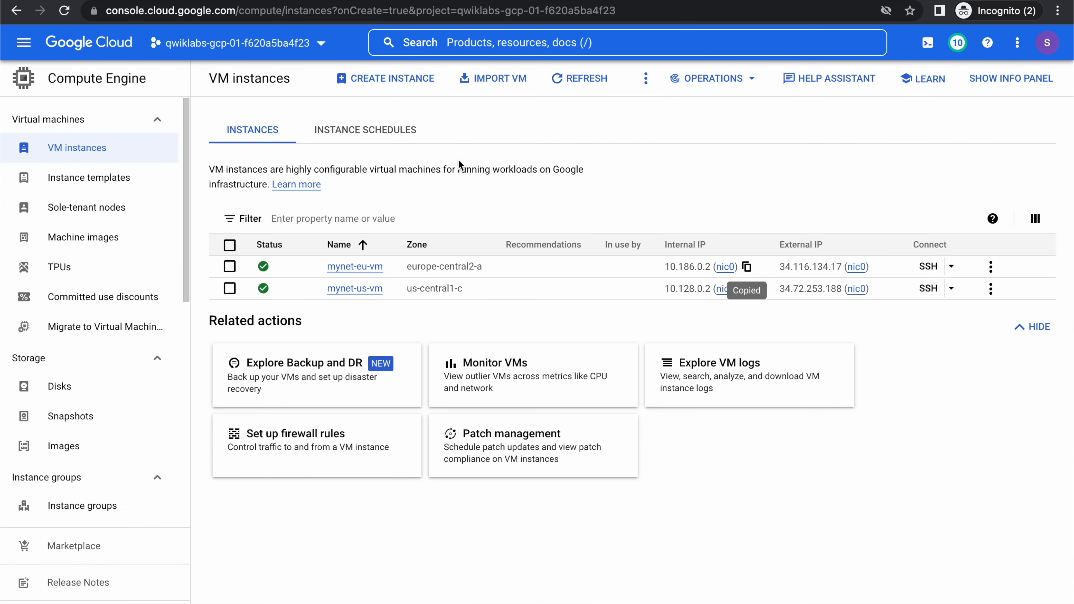
pyautogui.press('super+grave')
pyautogui.click(181, 325)
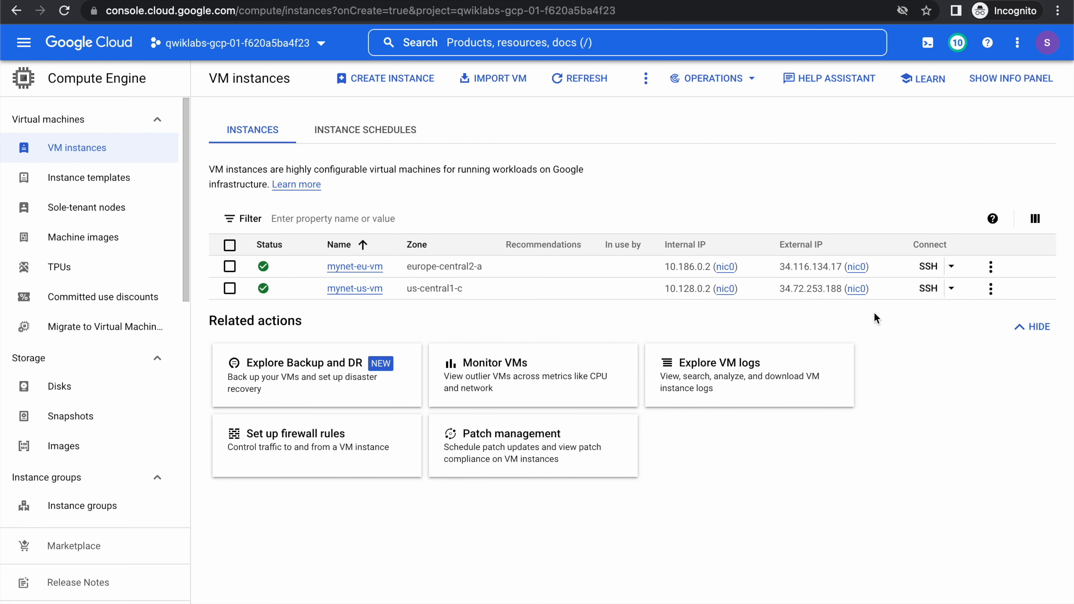
pyautogui.click(929, 291)
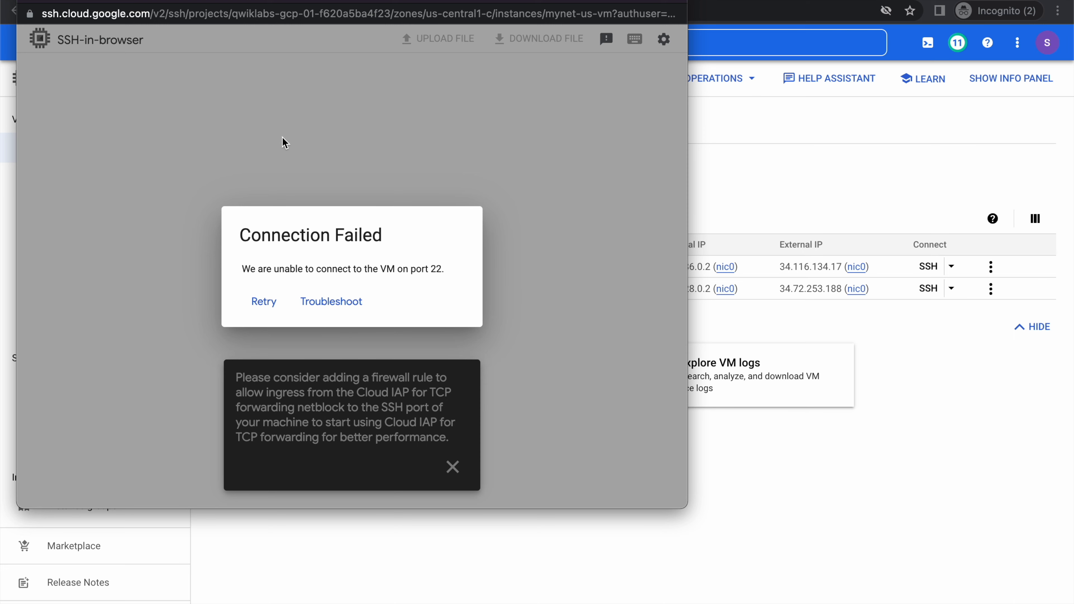
pyautogui.click(45, 2)
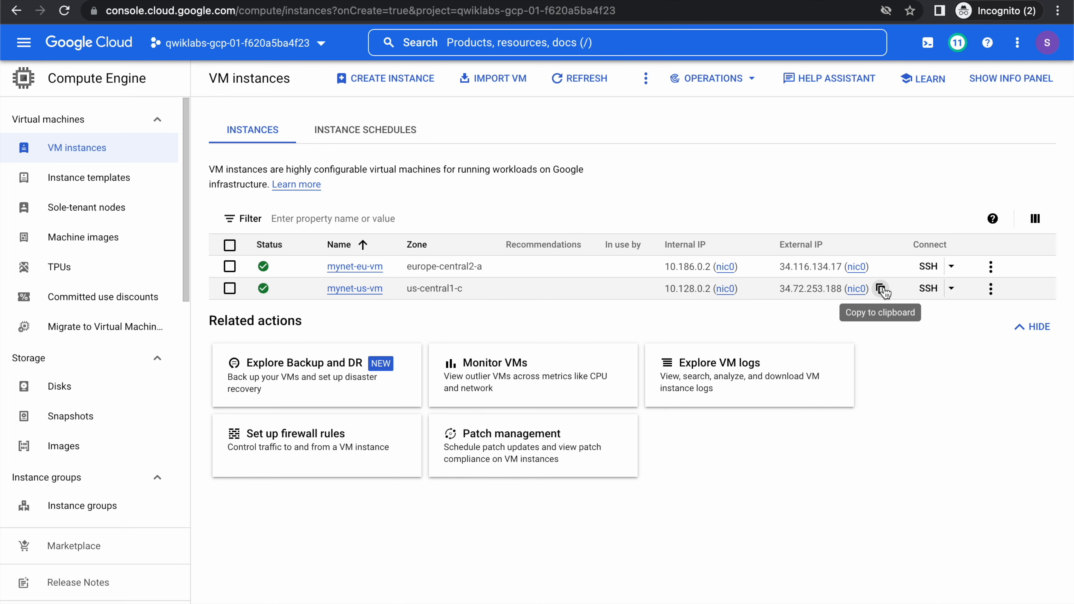
# Switch to the code editor's local terminal, run telnet 34.72.253.188 22 against mynet-us-vm's external IP, and interrupt it.
pyautogui.press('super+Tab')
pyautogui.press('super+Tab')
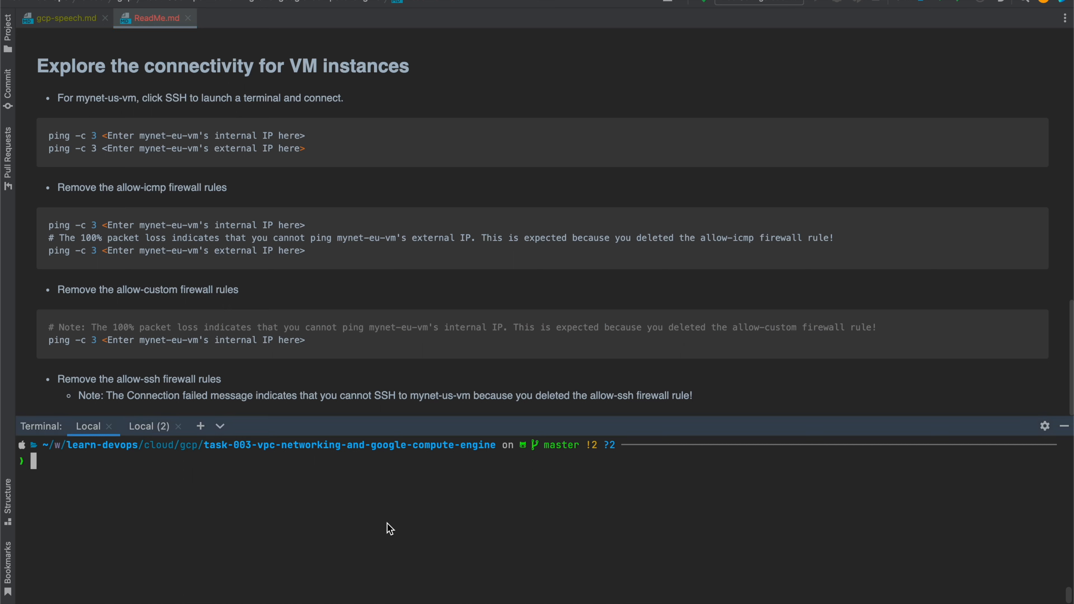
pyautogui.write('telnet 34.72.253.188 ')
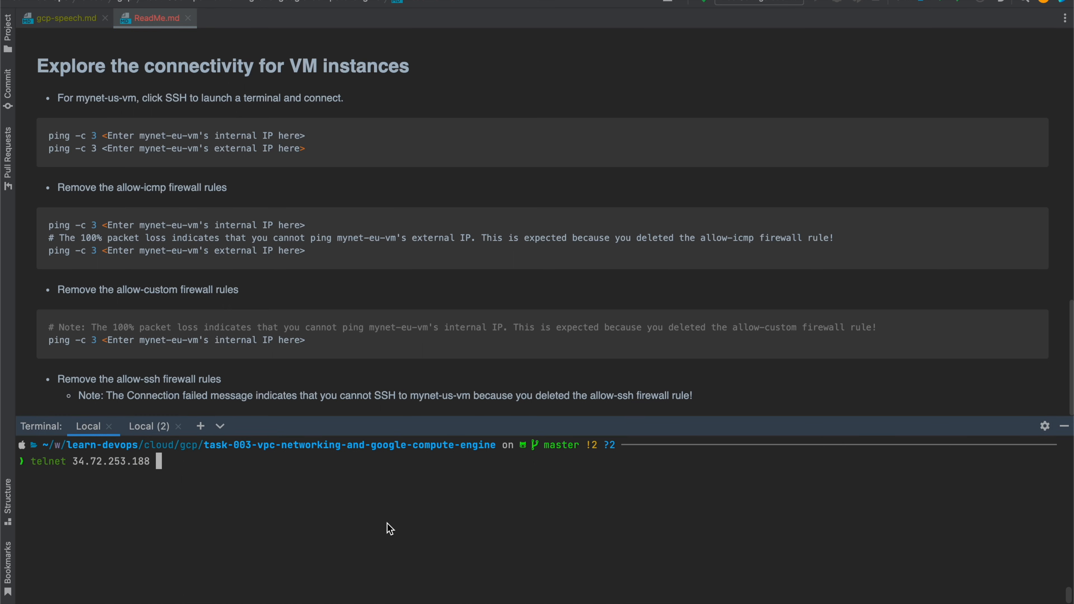
pyautogui.write('22')
pyautogui.press('Return')
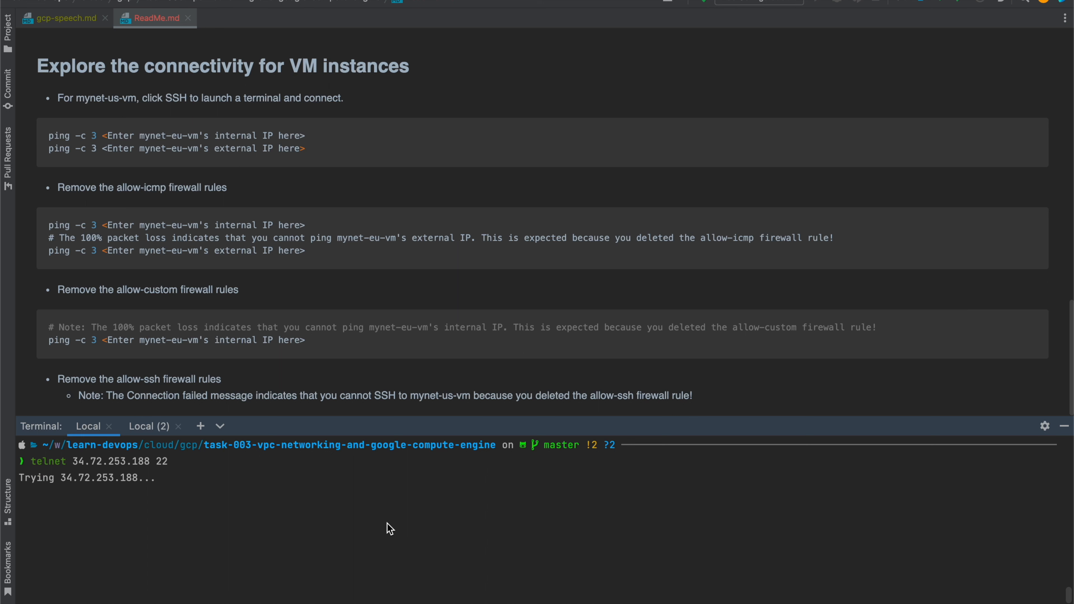
pyautogui.hotkey('ctrl', 'c')
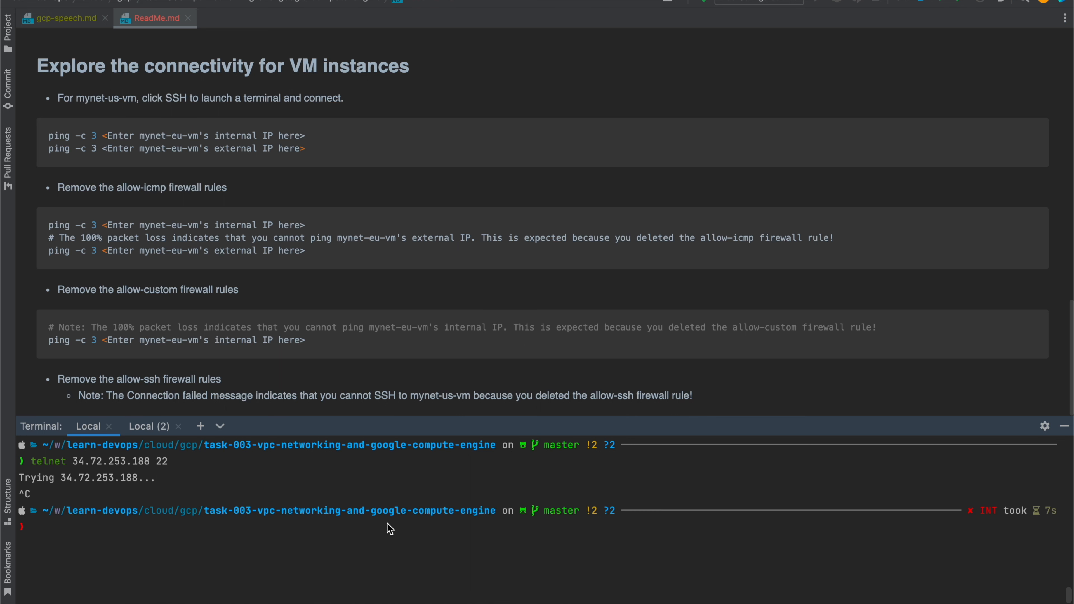